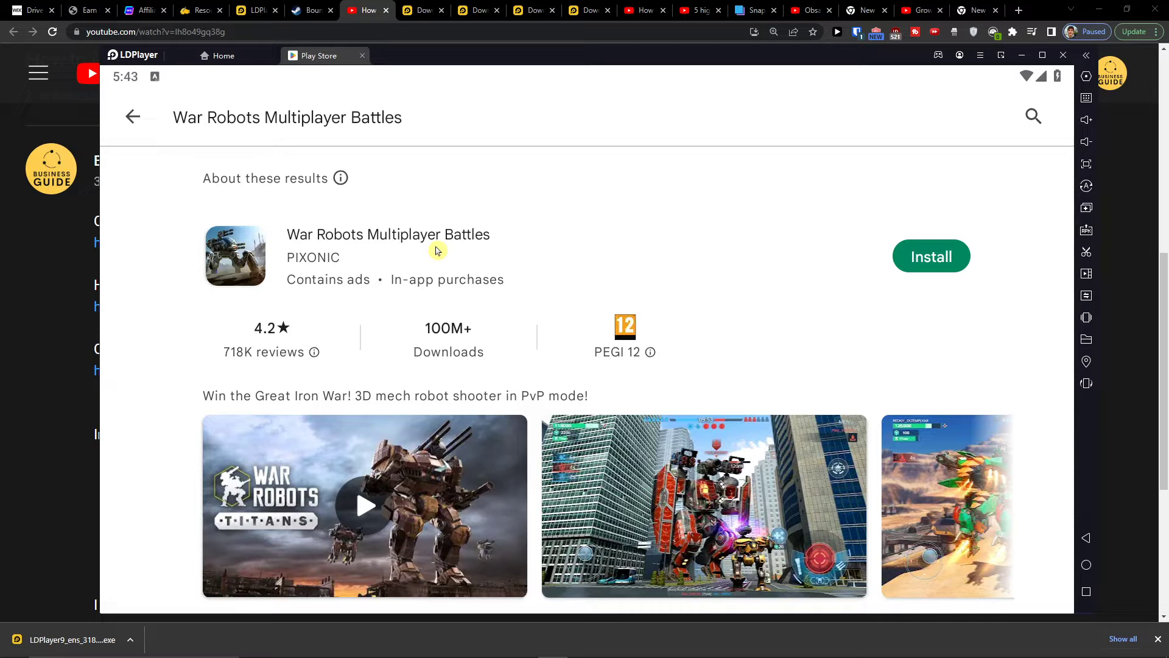
Open the LDPlayer website from the link in the YouTube video description and download LDPlayer 9
scroll(434, 244, "down", 2)
scroll(435, 242, "up", 2)
left_click(369, 19)
middle_click(141, 249)
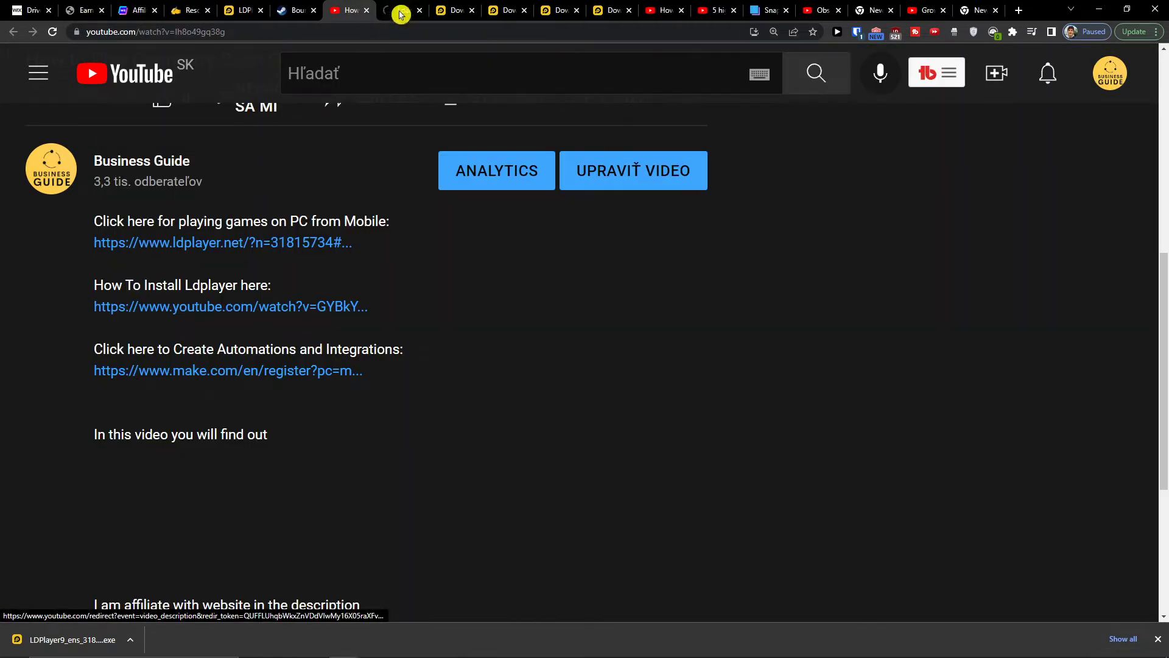
left_click(405, 10)
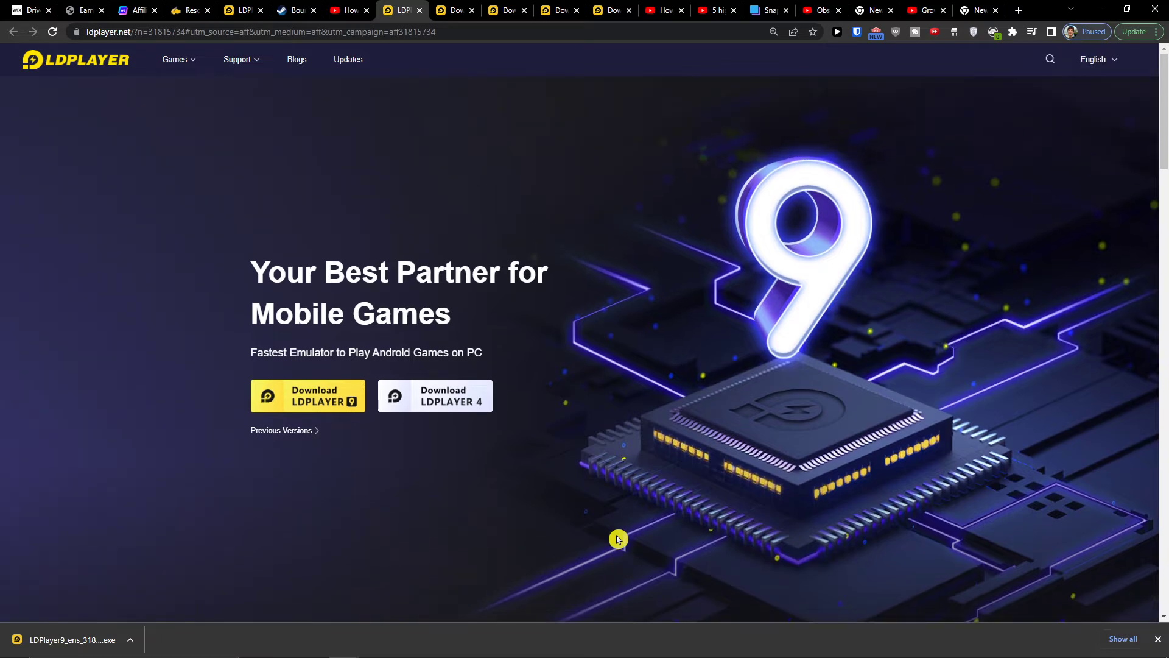
left_click(319, 404)
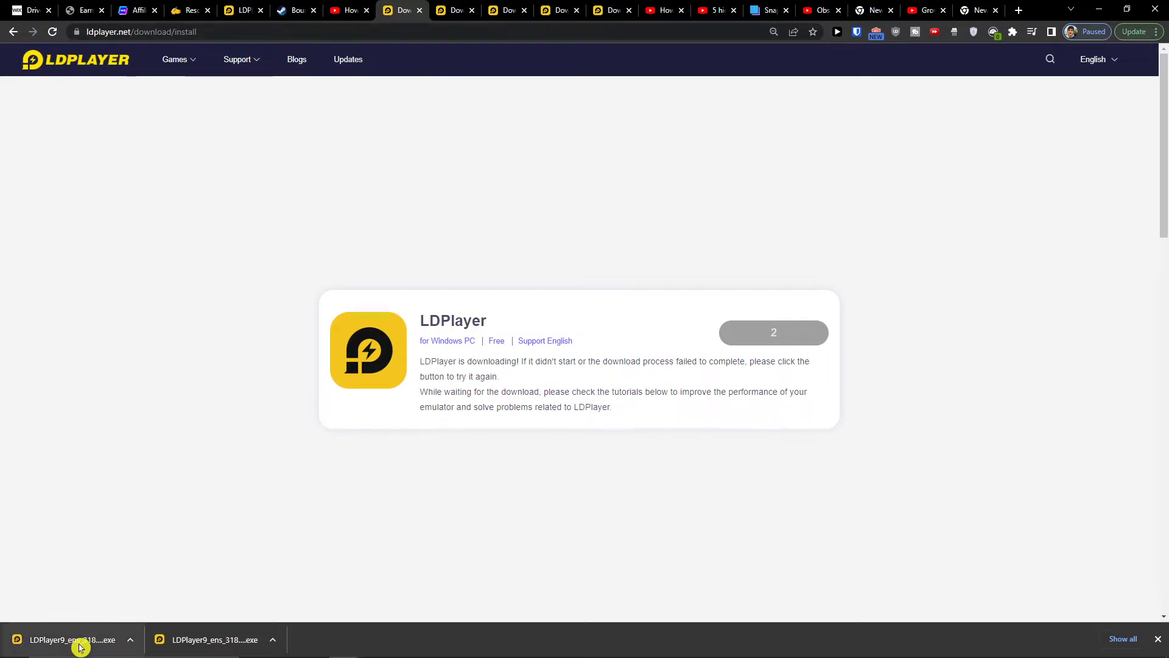
Switch to the "How To Install LDplayer On your PC In 2022" video and play it from the beginning in full screen
left_click(353, 8)
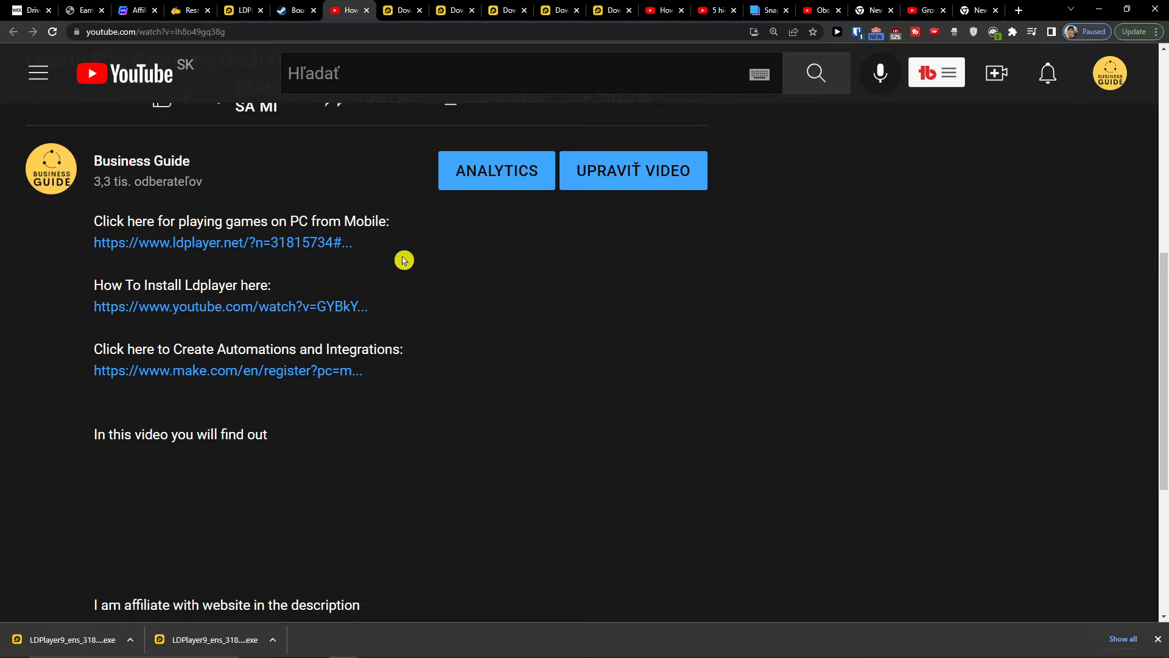
left_click(677, 8)
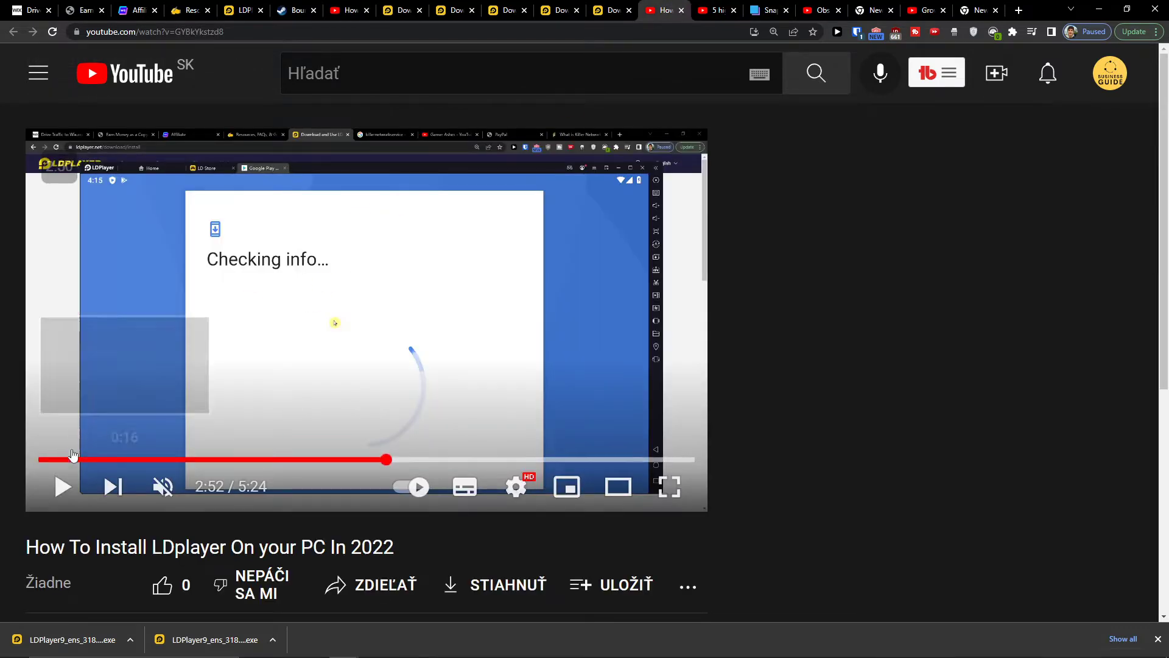
left_click_drag(68, 459, 35, 461)
left_click(229, 378)
left_click(677, 505)
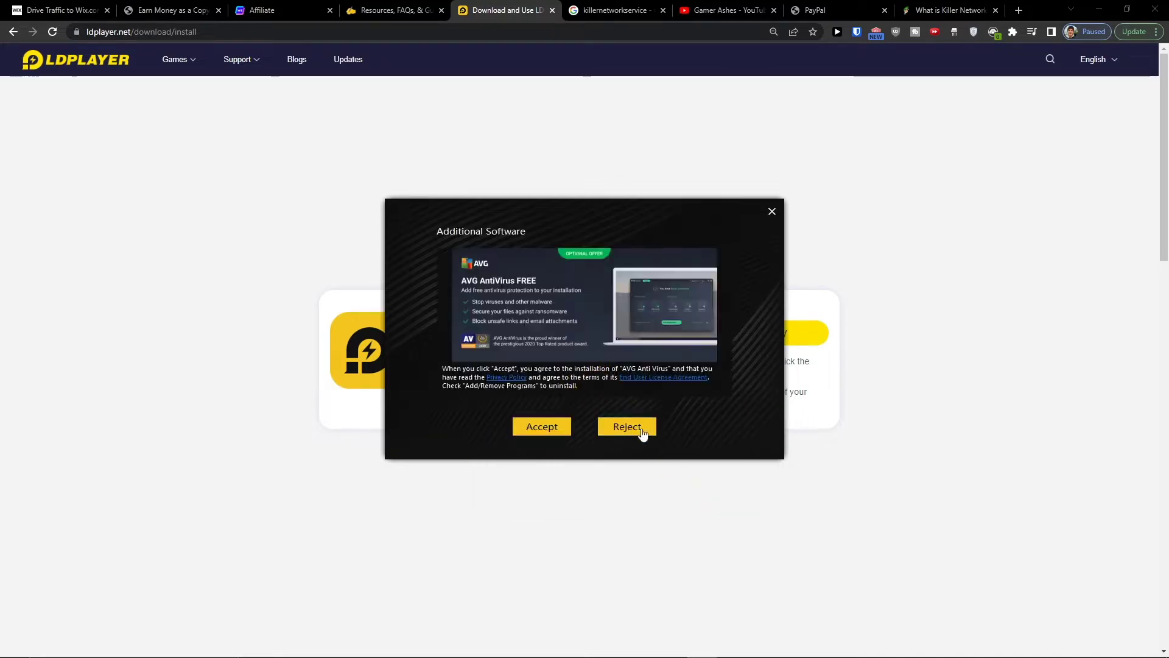
Reject the optional AVG AntiVirus offer in the LDPlayer installer and start LDPlayer once installation finishes
left_click(643, 432)
left_click(643, 431)
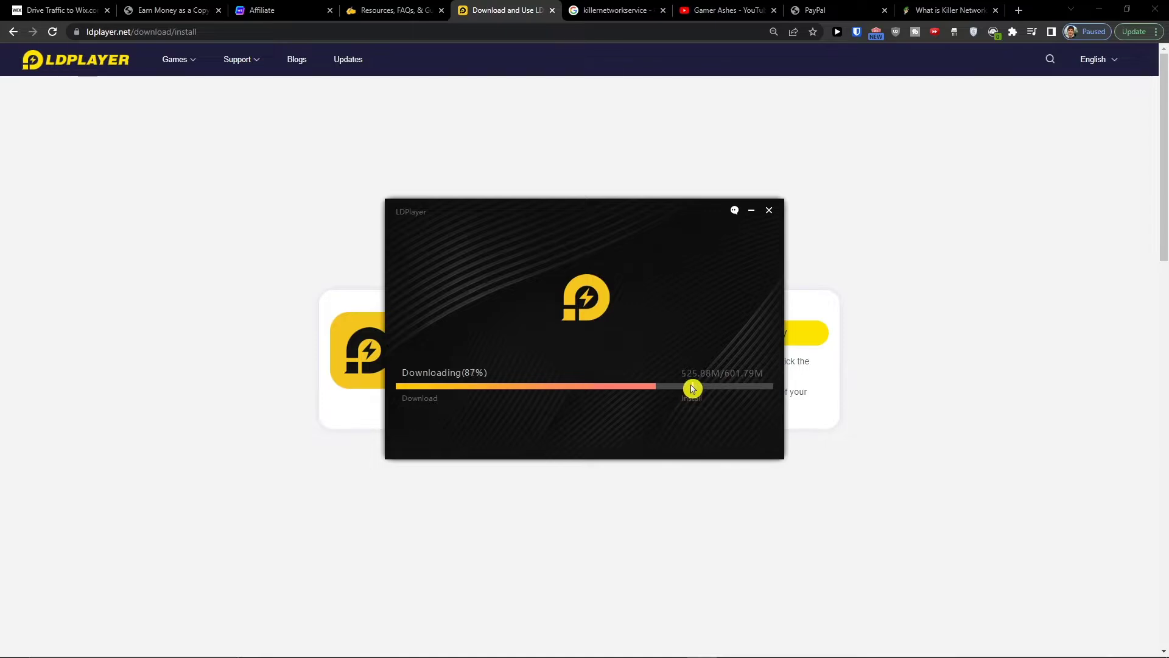
left_click_drag(557, 204, 553, 208)
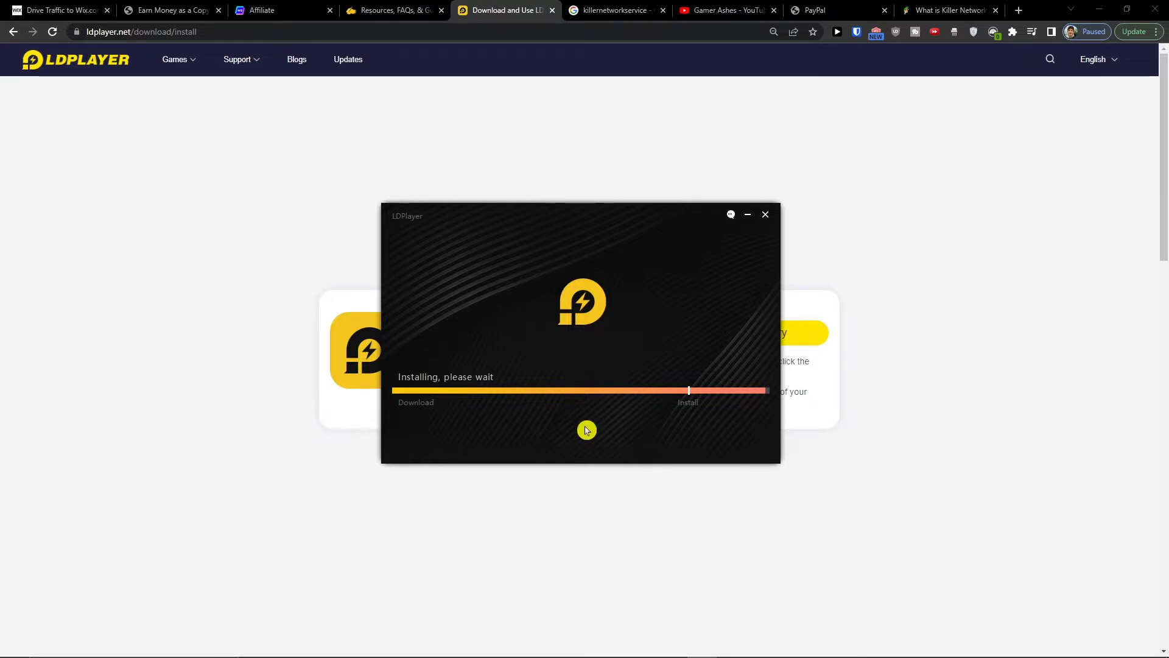
left_click(578, 387)
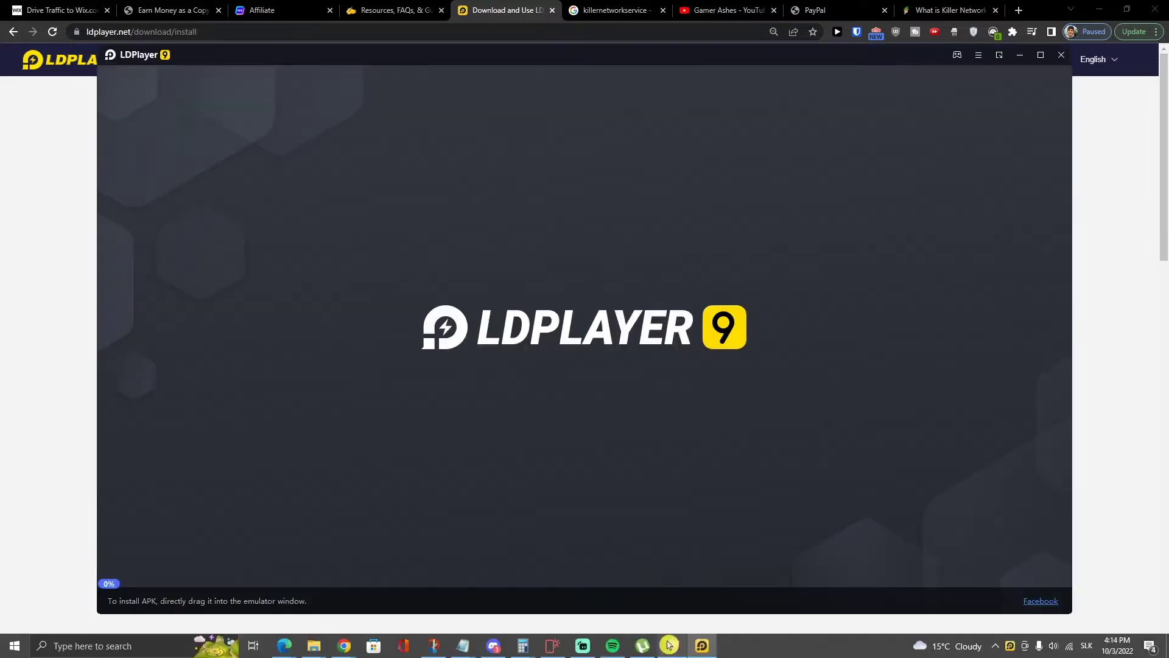
Explore more games from the LDPlayer welcome dialog and browse the LD Store recommendations
left_click_drag(535, 62, 531, 75)
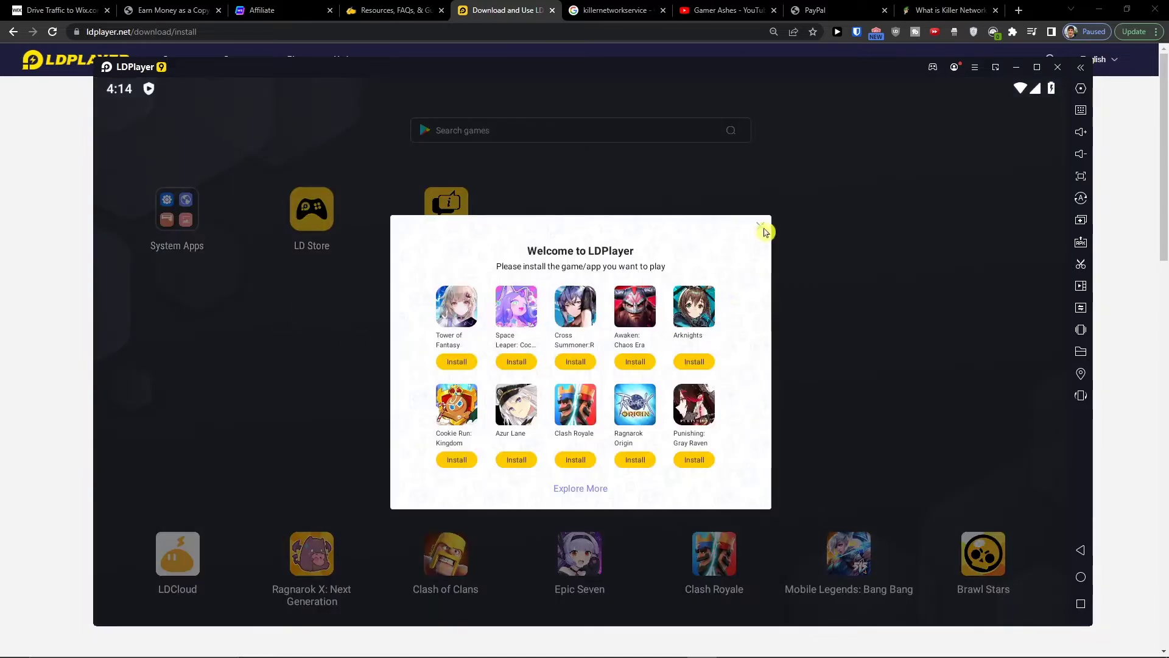
left_click(588, 489)
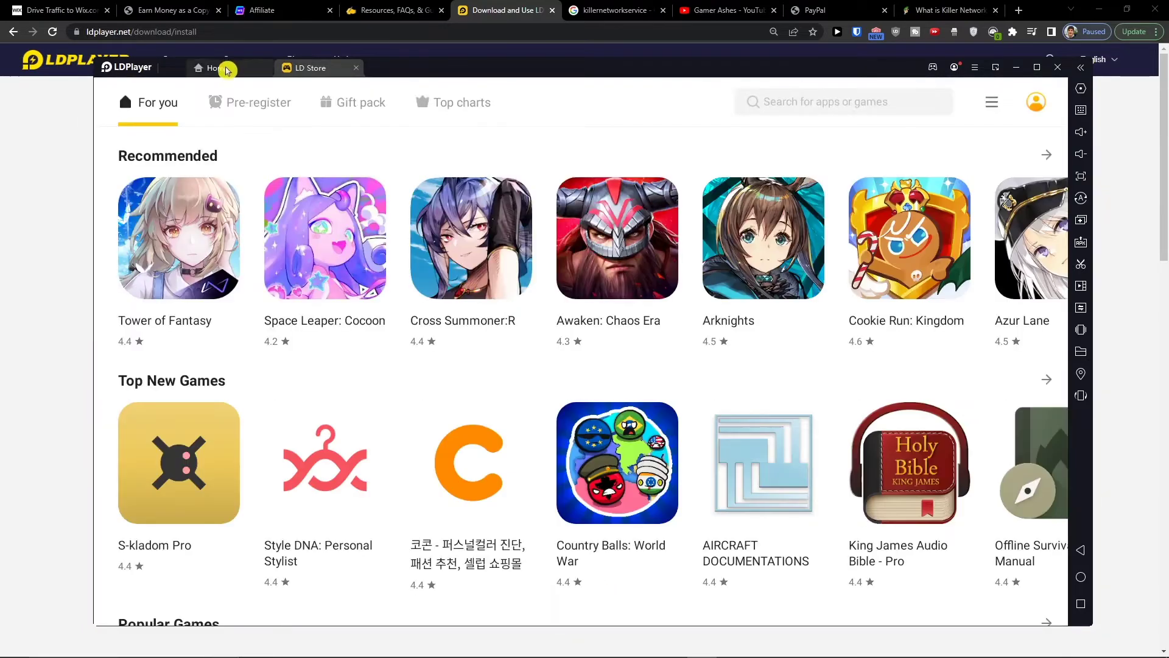
scroll(588, 240, "down", 5)
scroll(210, 91, "up", 4)
Open the Play Store from the System Apps folder on the home screen and start the Google sign-in
left_click(207, 68)
left_click(177, 210)
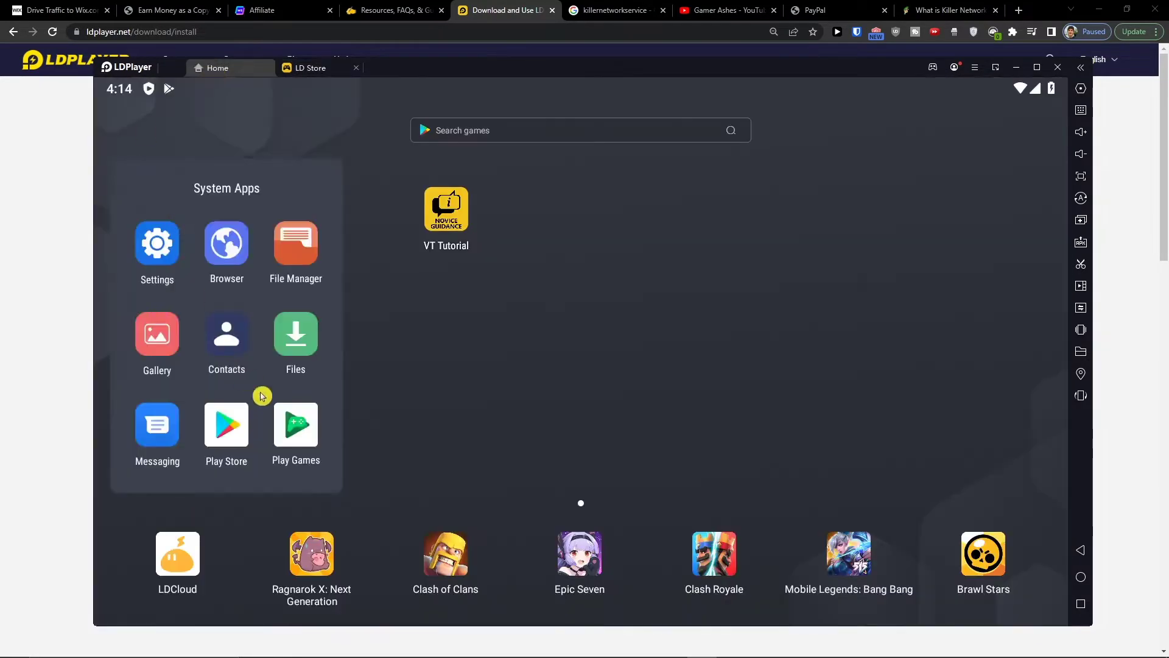
left_click(414, 365)
left_click(174, 216)
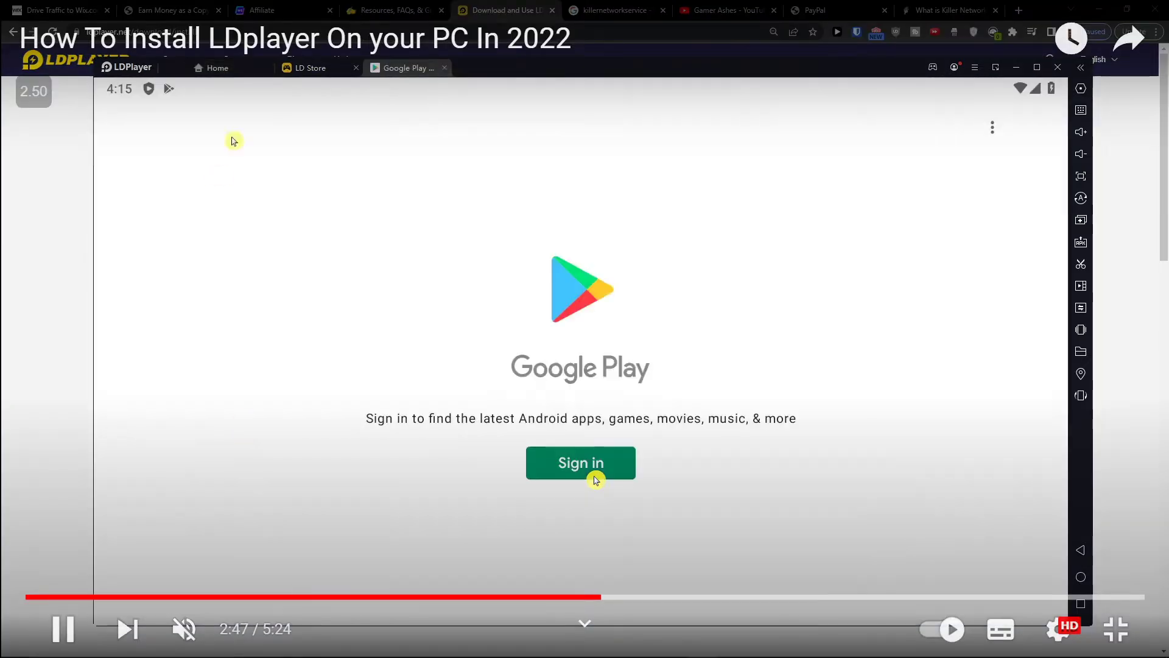
left_click(578, 478)
left_click(578, 479)
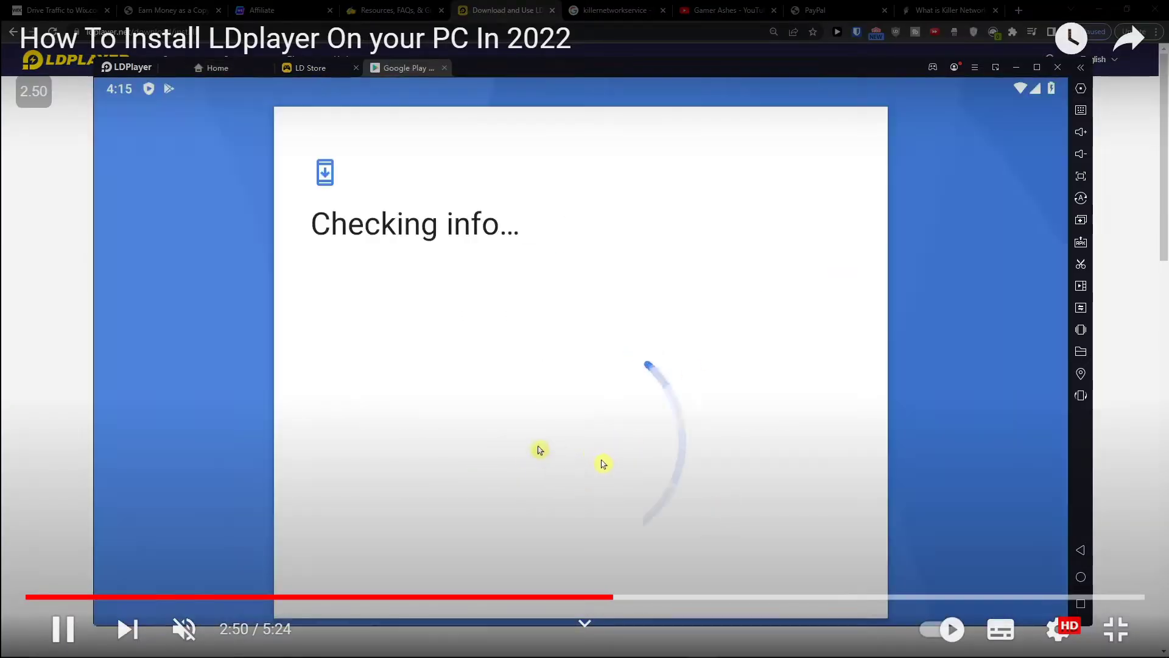
Leave the full-screen tutorial video and open the Play Store from the System Apps folder in LDPlayer
key("Escape")
left_click(510, 366)
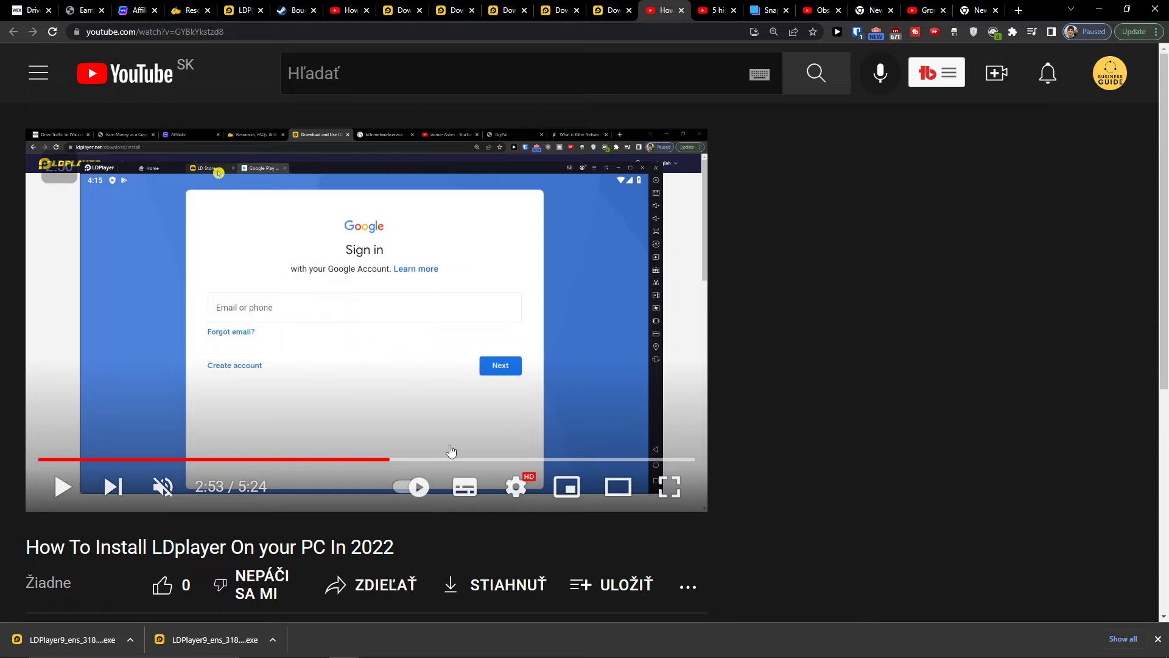
mouse_move(704, 657)
left_click(613, 647)
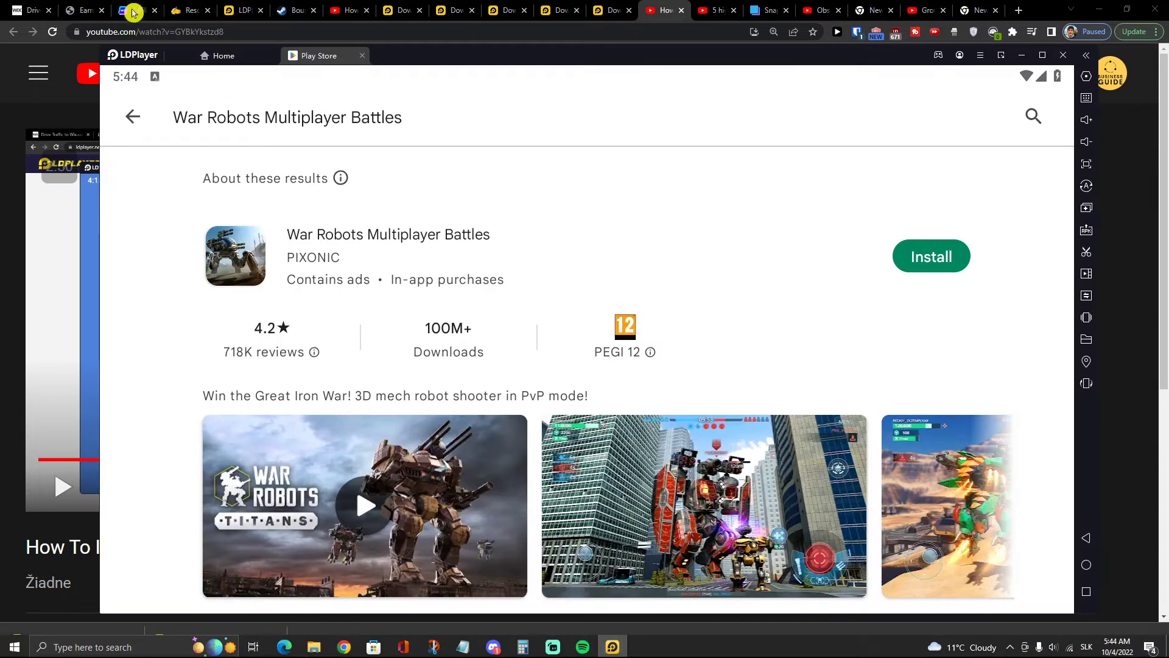
left_click(198, 56)
left_click(176, 217)
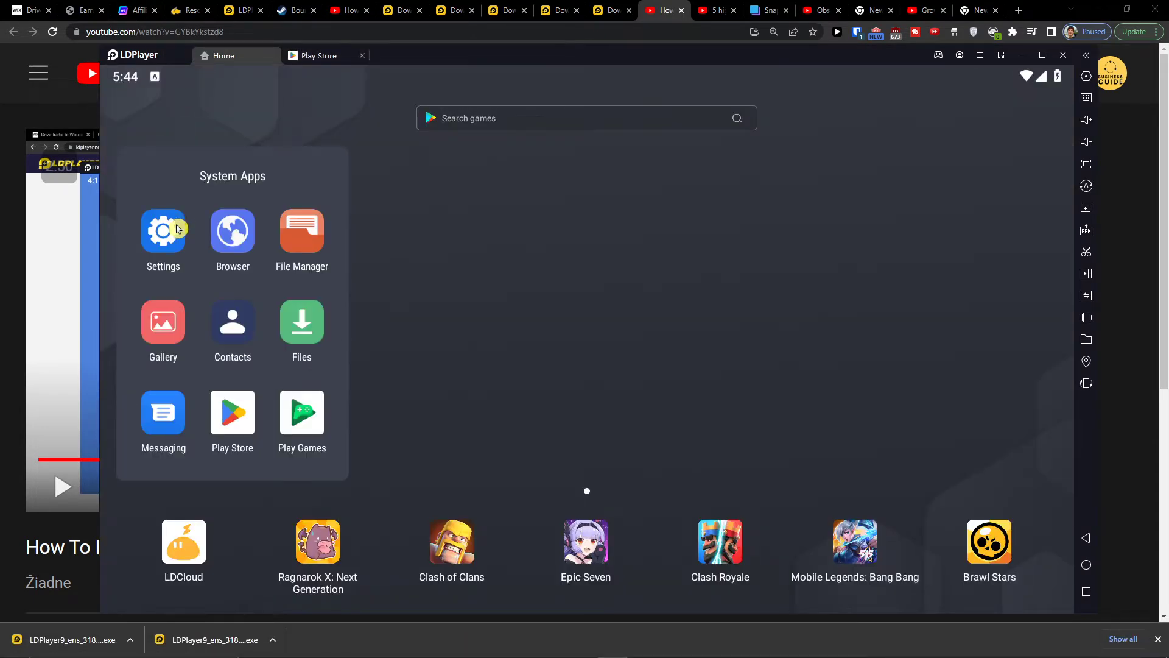
left_click(232, 422)
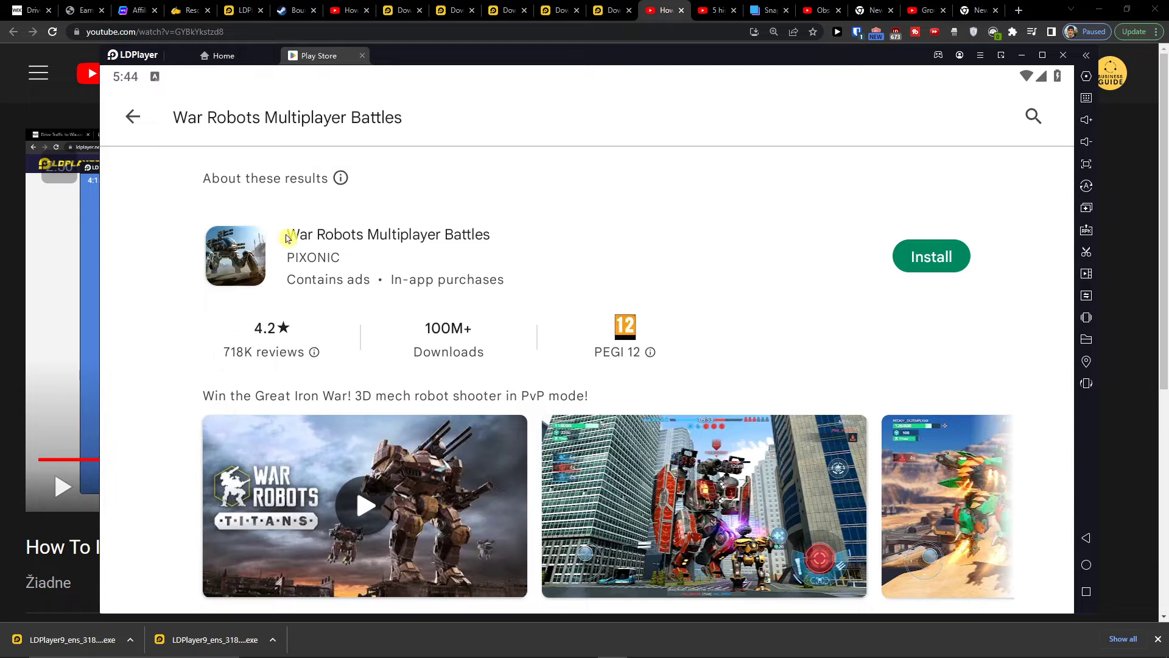
Search the Play Store for "war robots" and install War Robots Multiplayer Battles
left_click(146, 117)
left_click(284, 126)
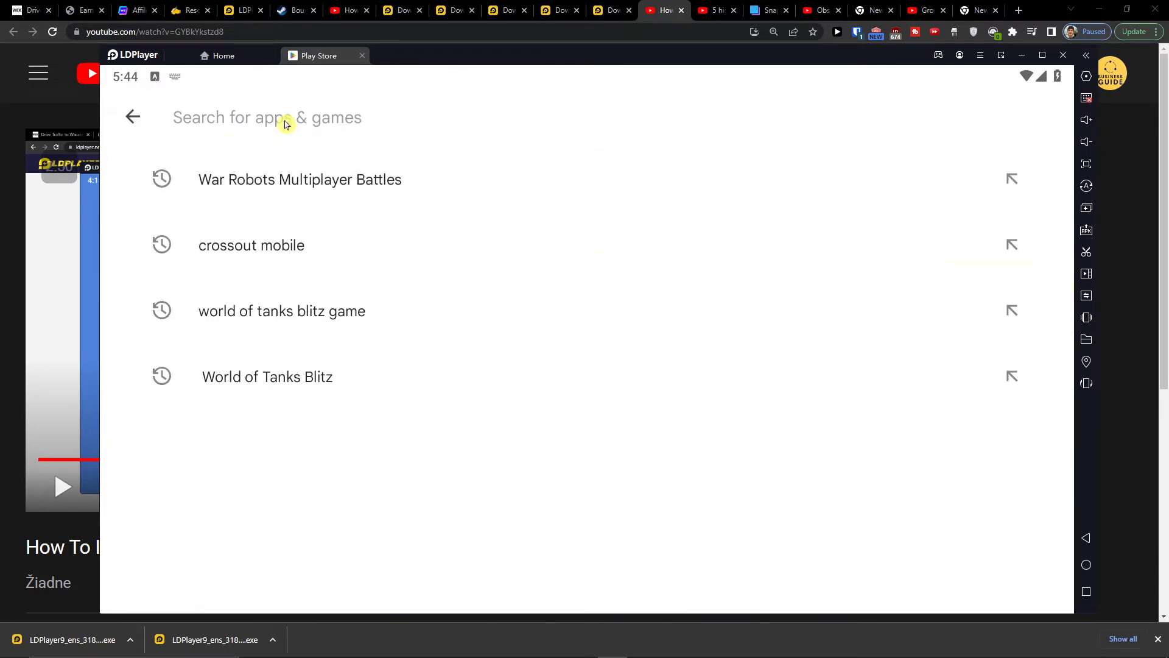
type("war robots")
key("Return")
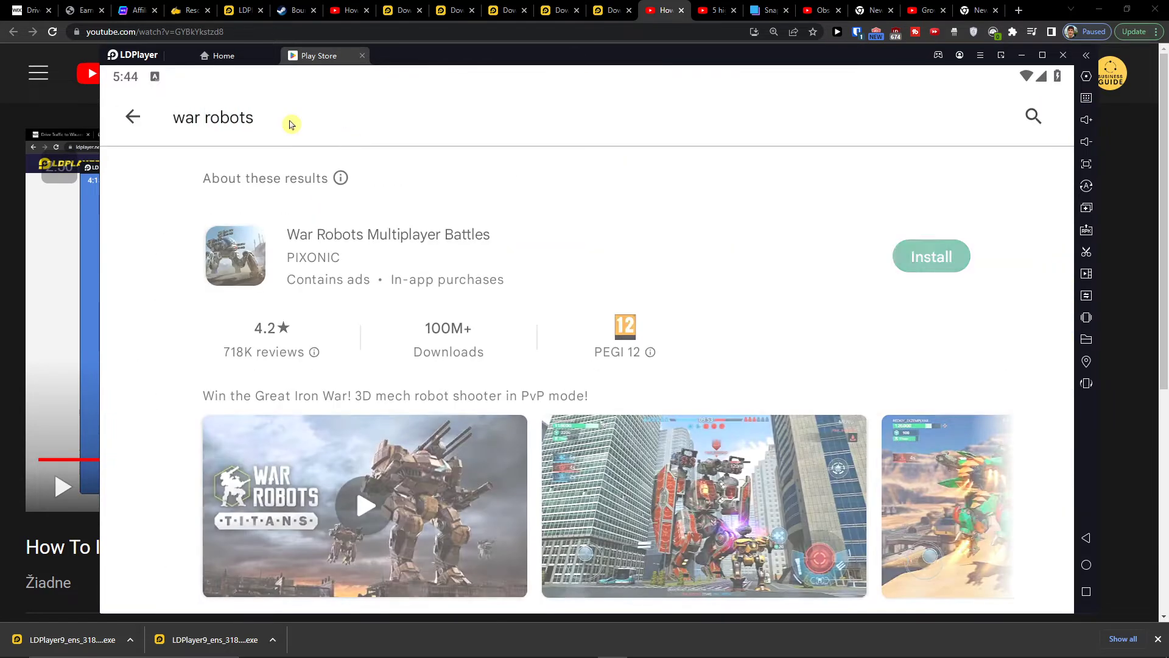
left_click(920, 254)
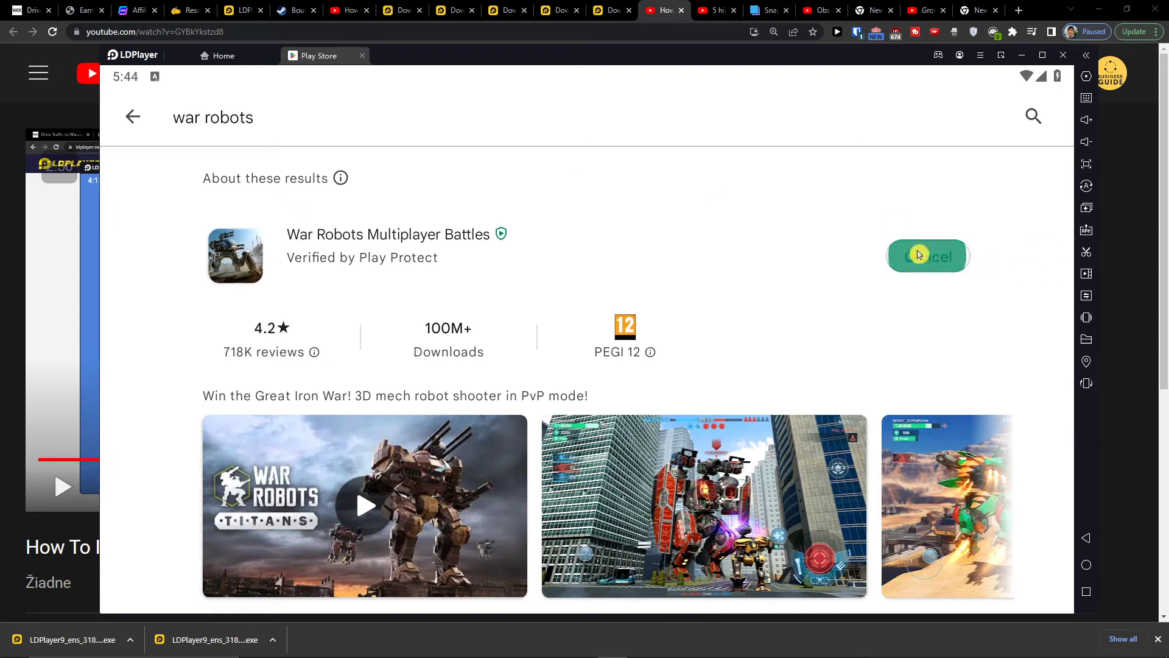
Return to the Play Store games page and review the GUNS UP! Mobile listing and its game description
left_click(133, 116)
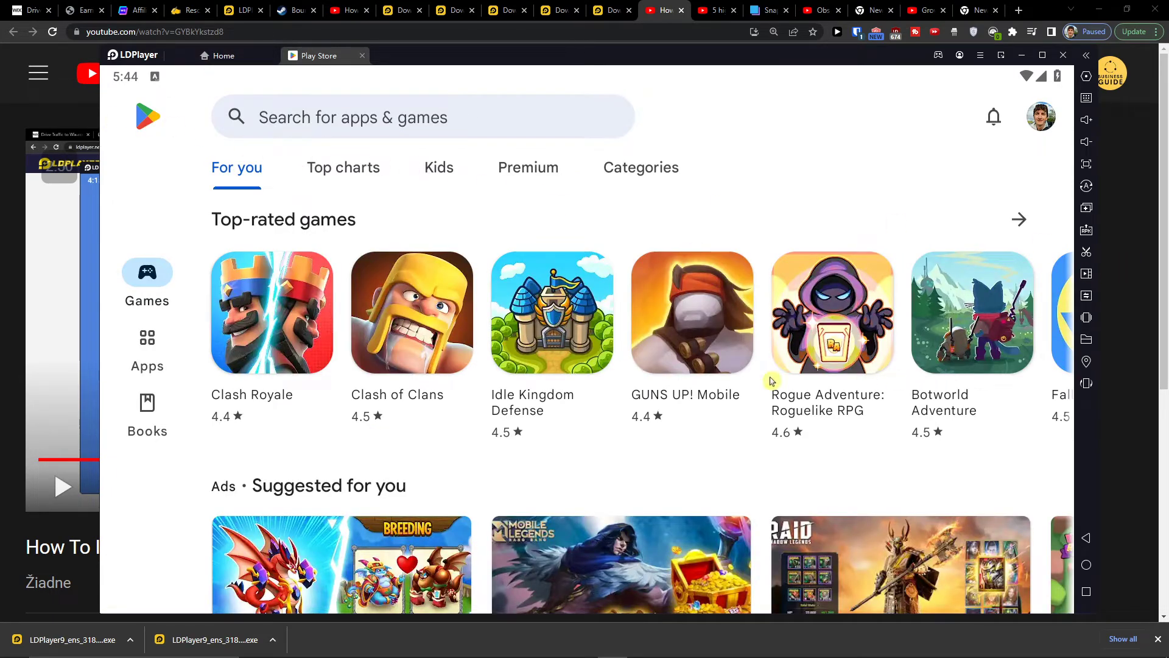
left_click(652, 330)
scroll(648, 324, "down", 1)
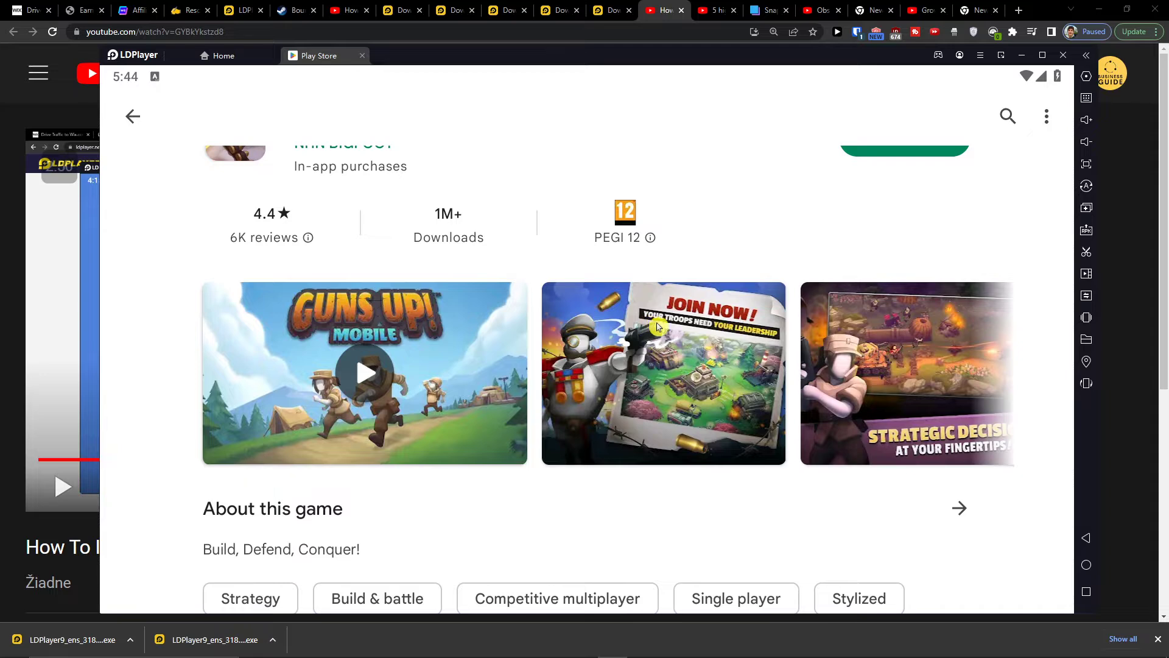
scroll(659, 328, "up", 1)
scroll(963, 519, "down", 1)
left_click(963, 509)
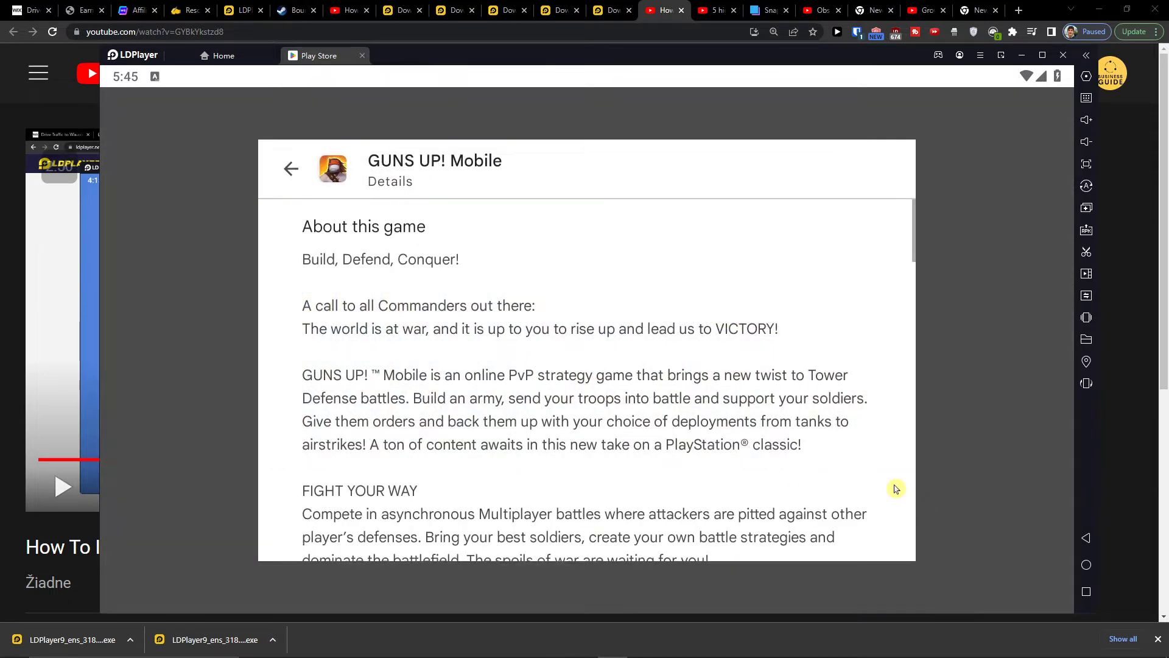
left_click(258, 333)
scroll(253, 330, "up", 1)
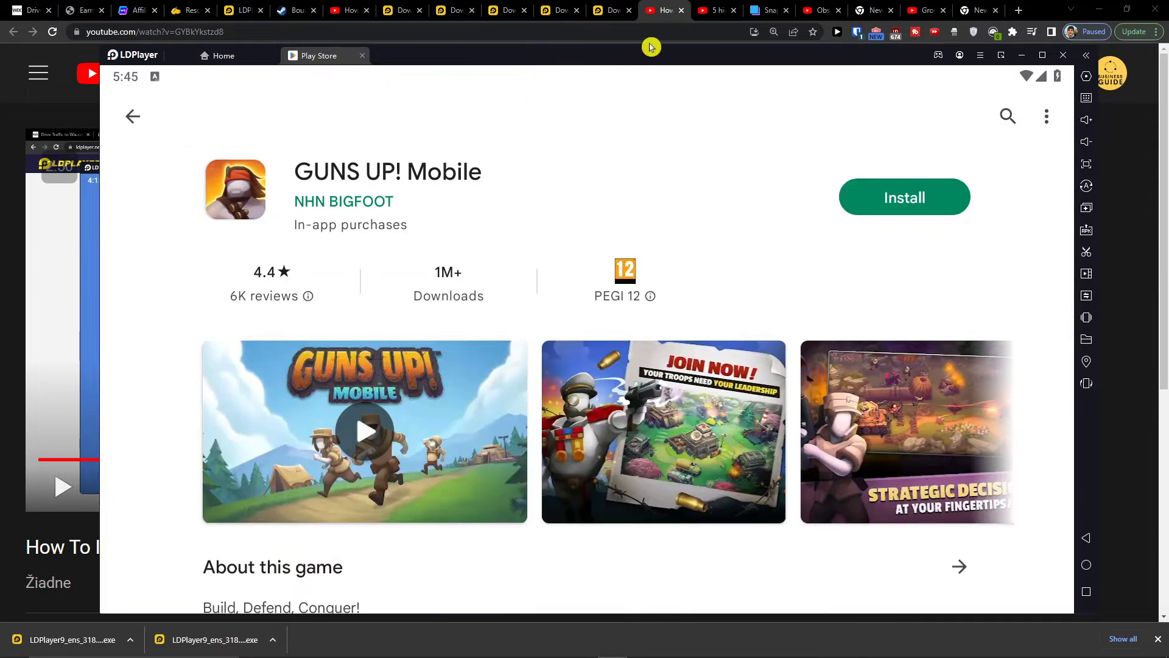
Switch to the browser and search YouTube for "how to play guns up on pc"
left_click(929, 4)
left_click(929, 5)
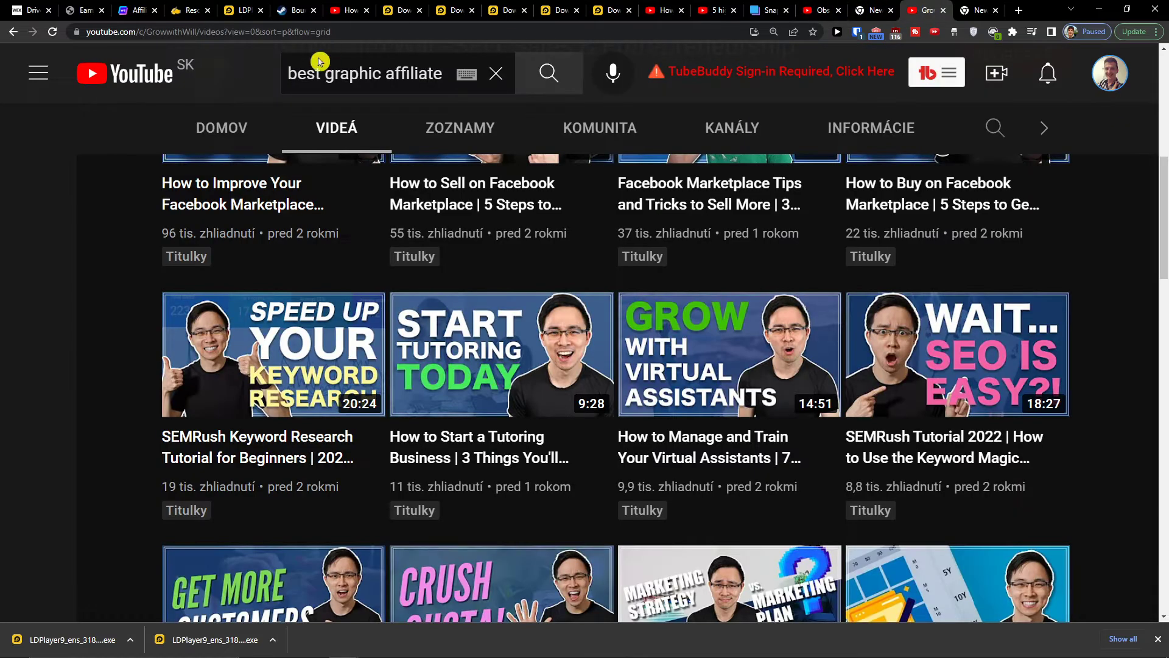
triple_click(290, 73)
type("ho")
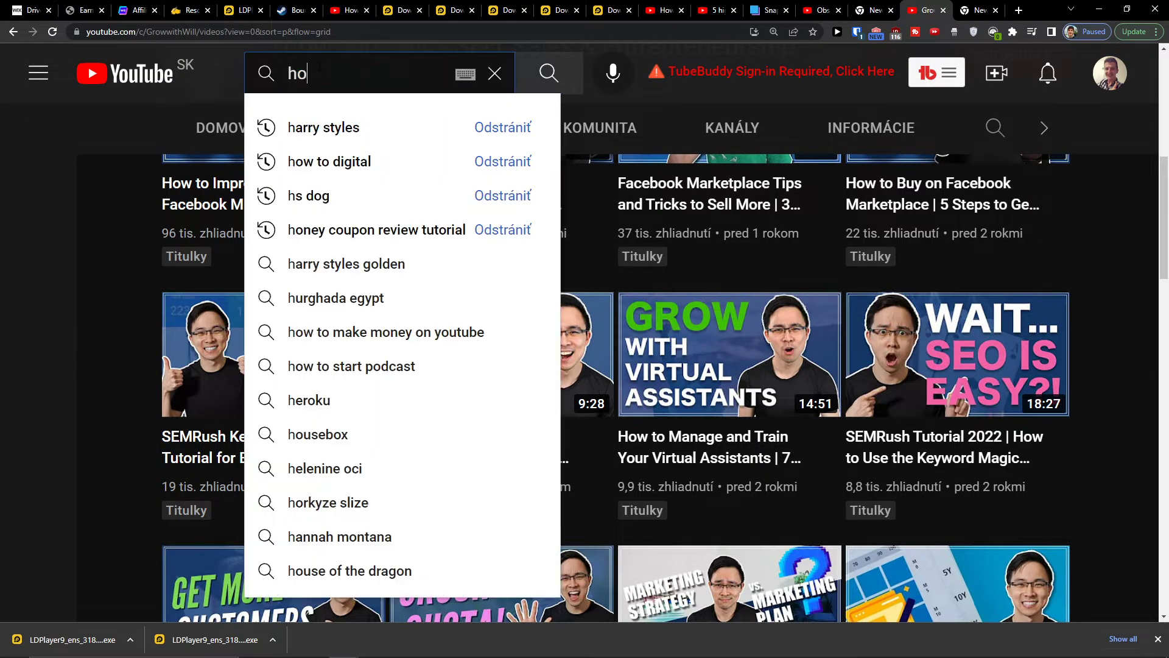
type("w to play guns")
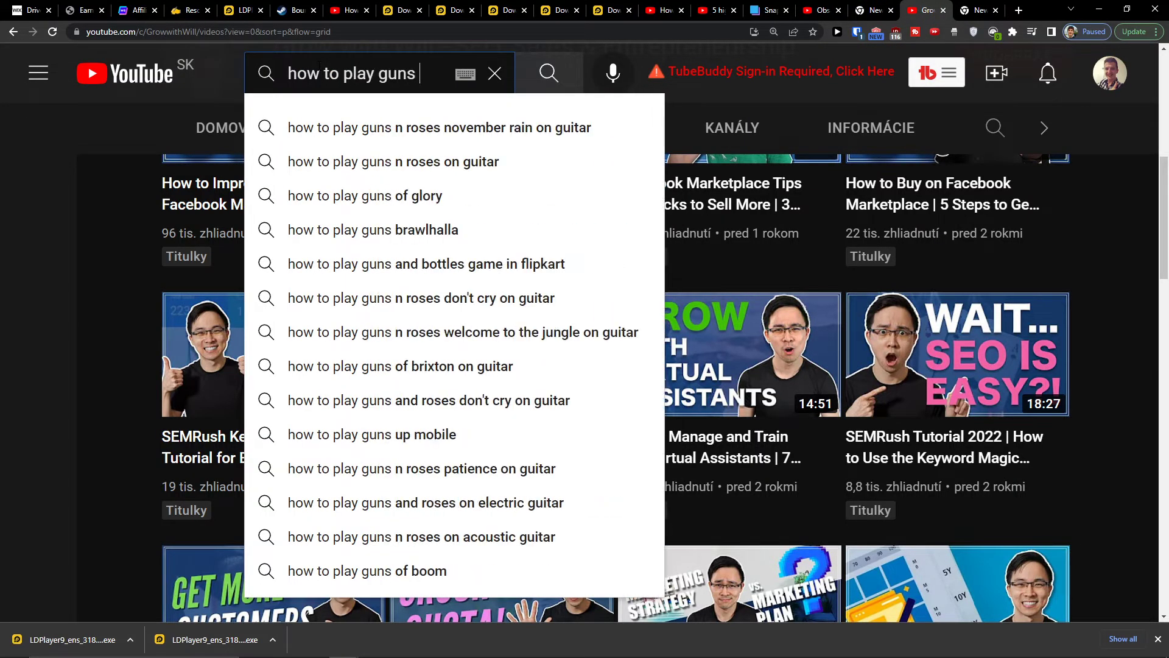
key("alt+Tab")
key("alt+Tab")
type("up on pc")
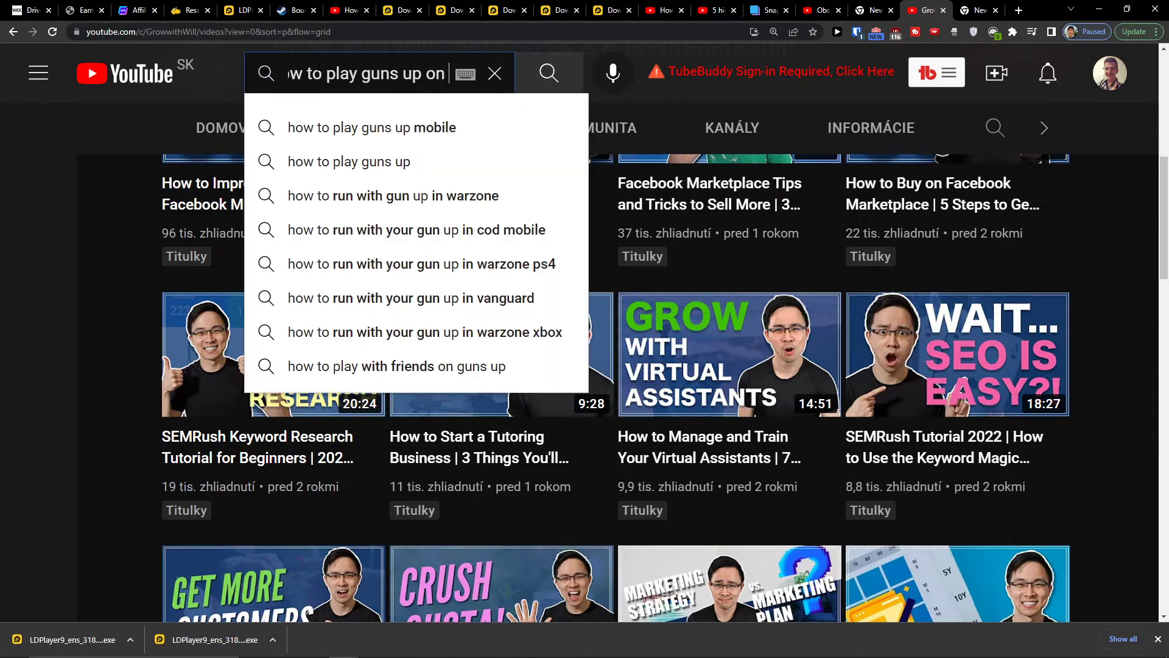
key("Return")
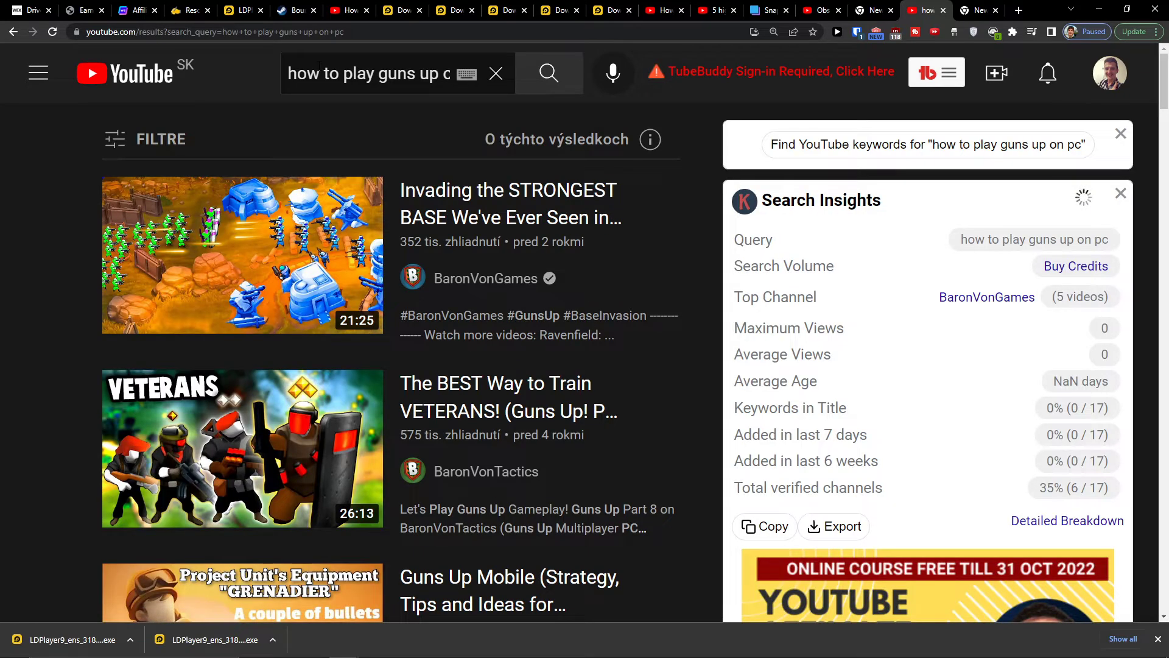
Return to LDPlayer, launch War Robots from the "war robots" Play Store search and confirm the keymap tip
key("alt+Tab")
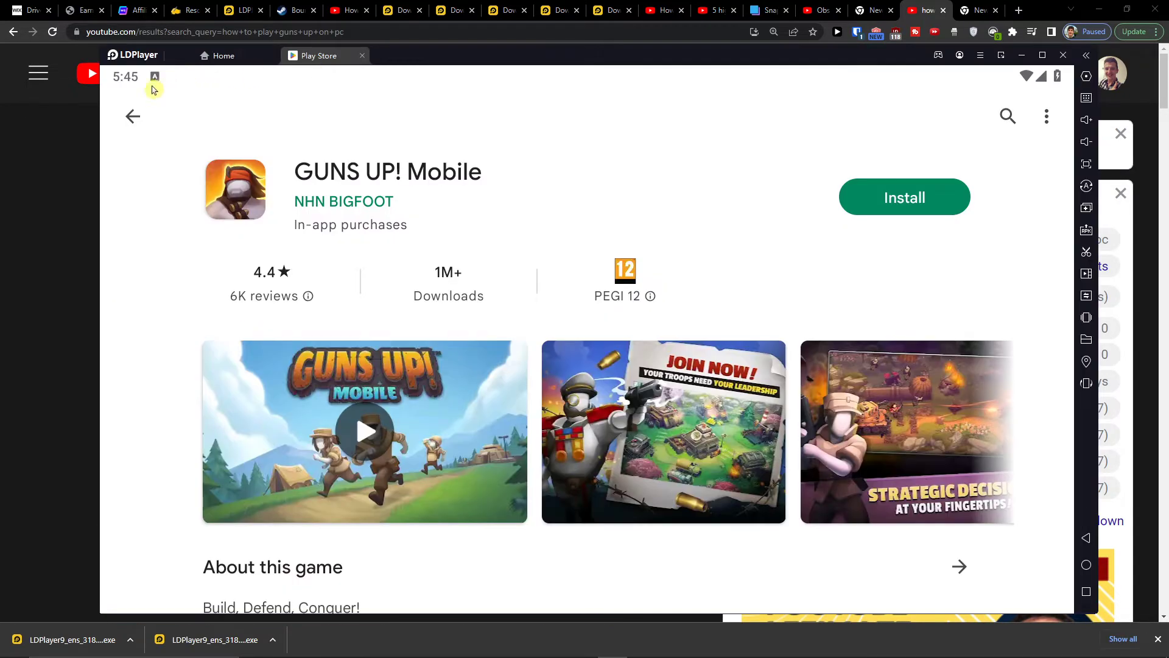
left_click(128, 121)
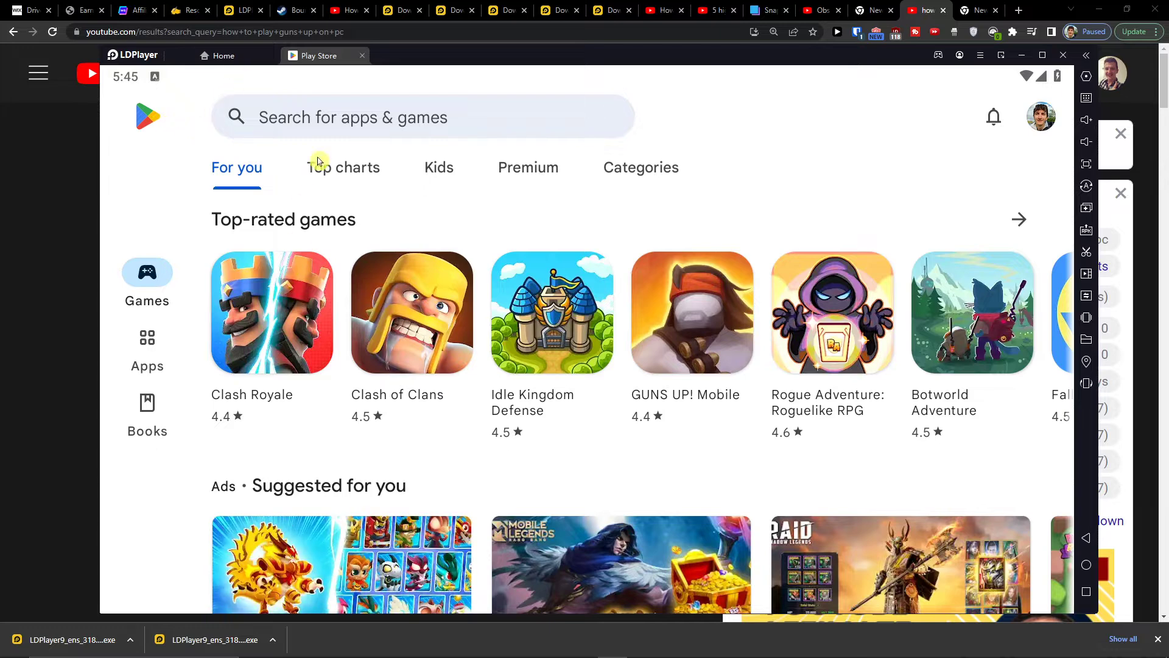
left_click(318, 122)
left_click(285, 181)
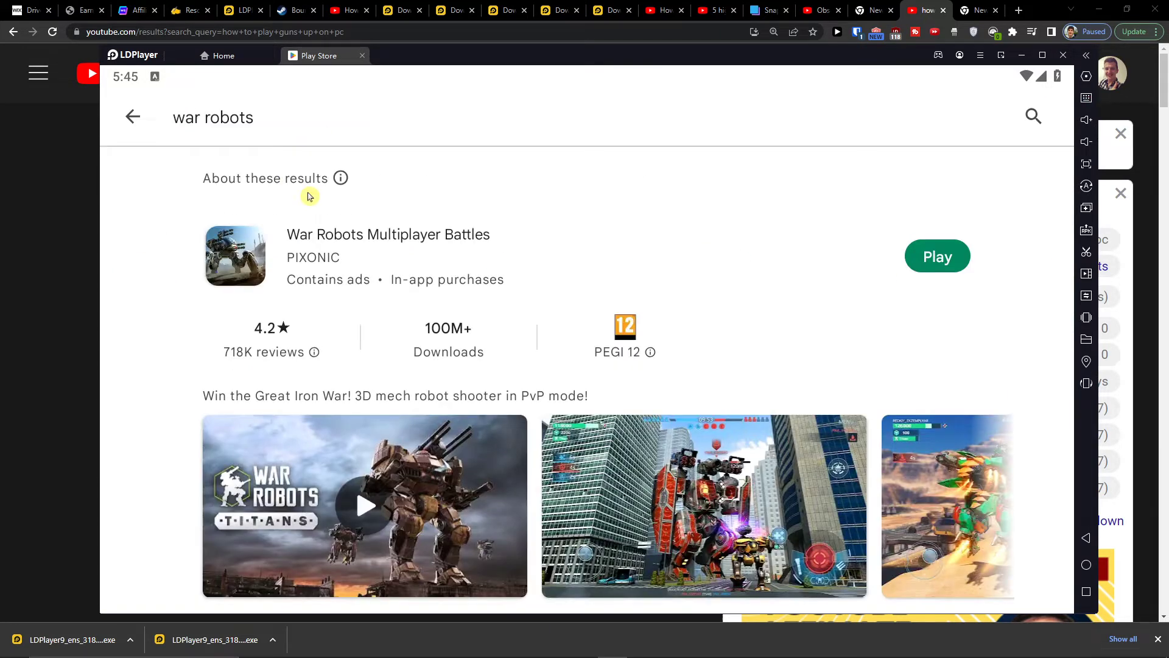
left_click(948, 240)
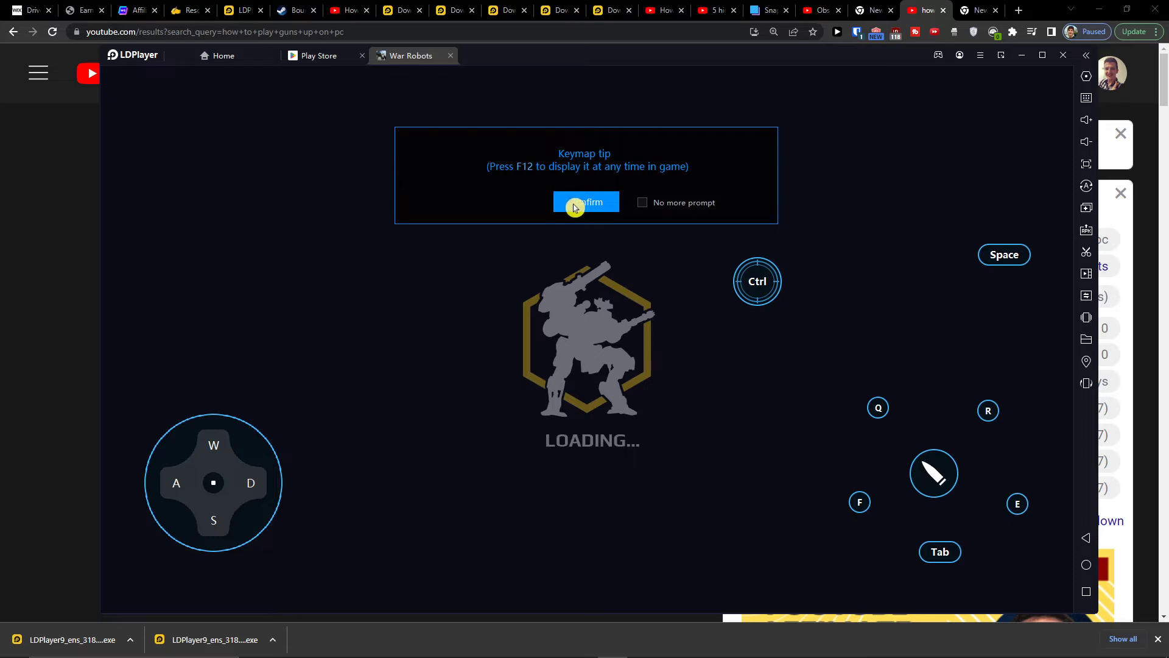
left_click(580, 206)
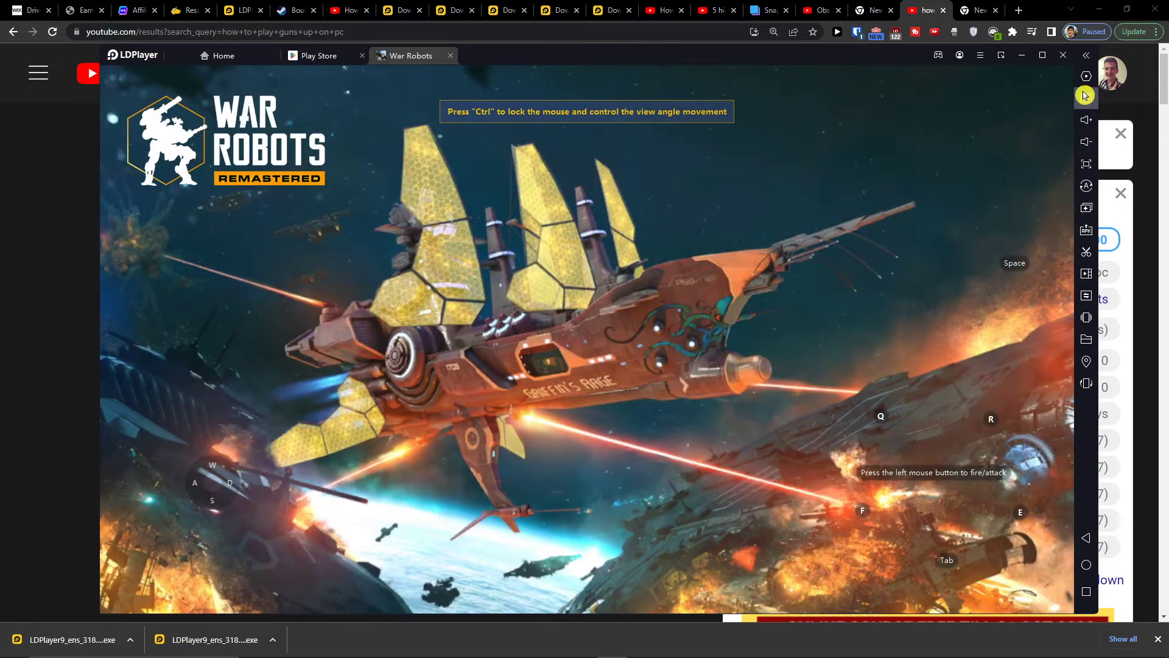
Review the Default keymap scheme for War Robots in the keymap settings and save it
left_click(1087, 97)
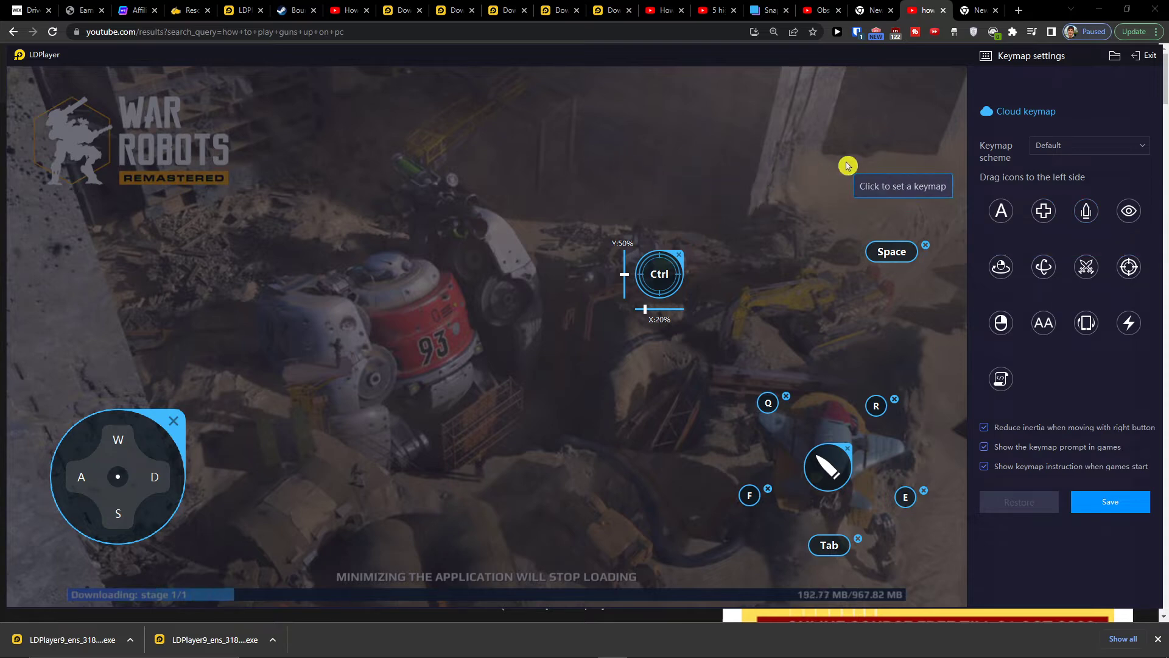
left_click(1107, 499)
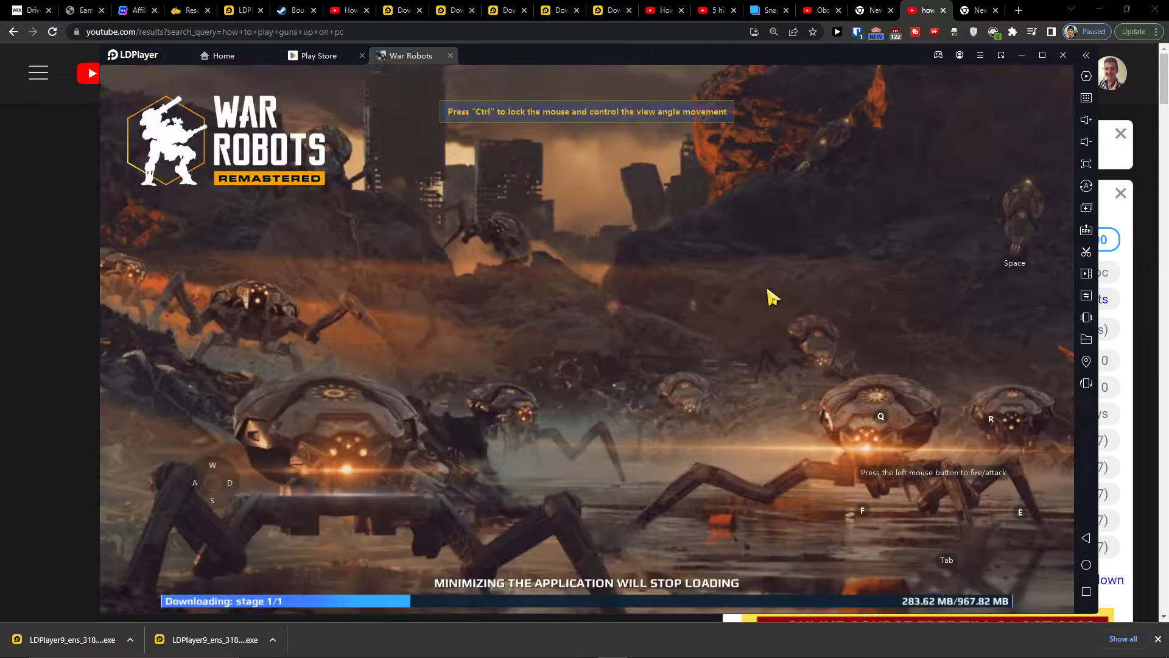
key("F12")
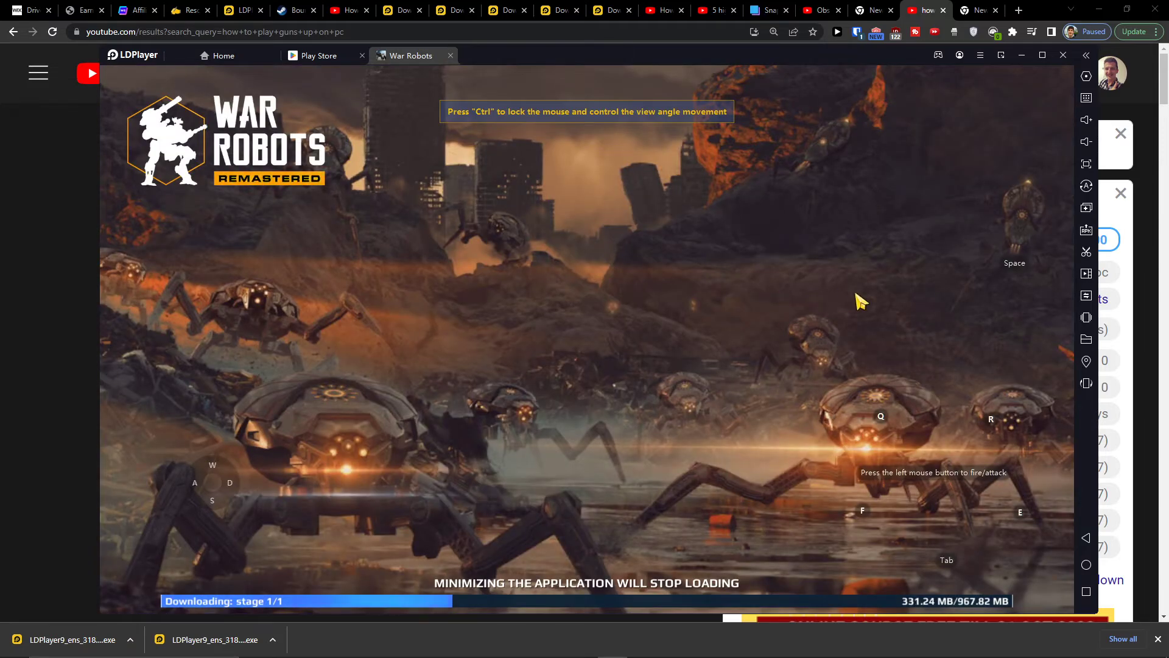
key("F12")
key("F12")
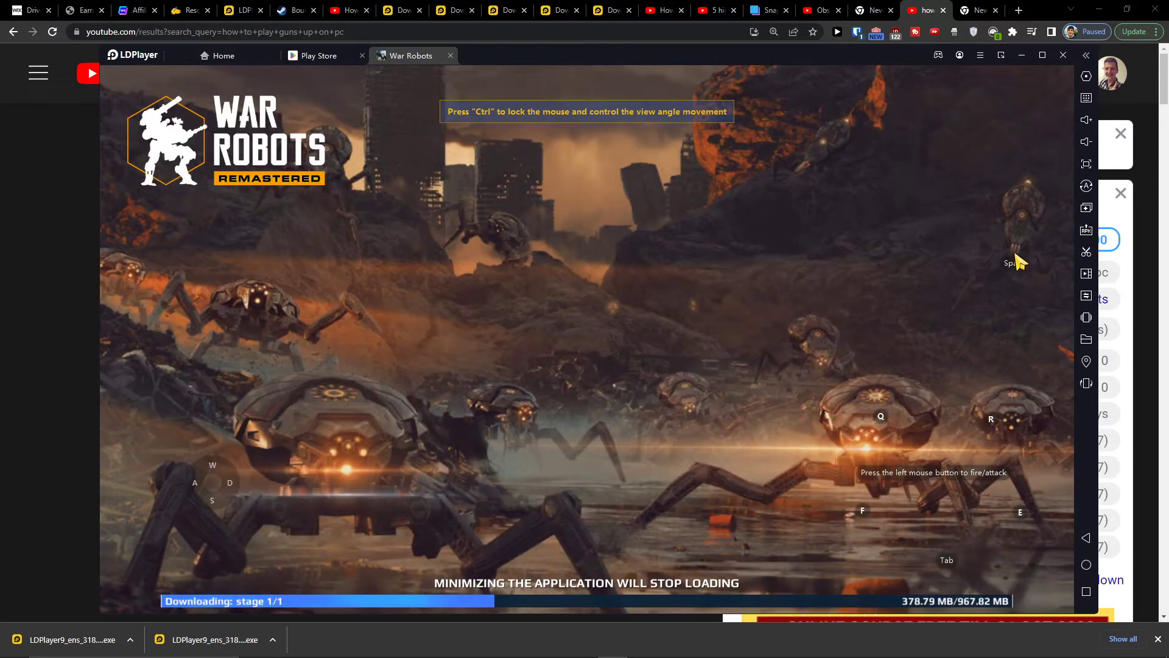
key("F12")
key("F12")
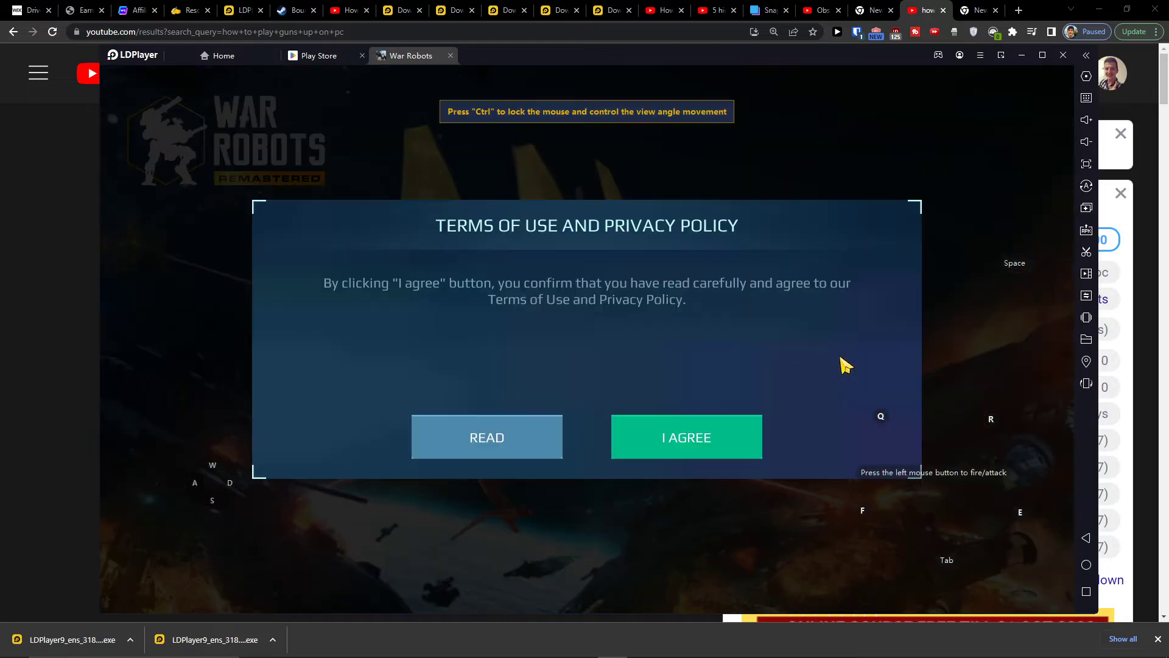
Agree to the War Robots Terms of Use and Privacy Policy and maximise the emulator window
left_click(739, 457)
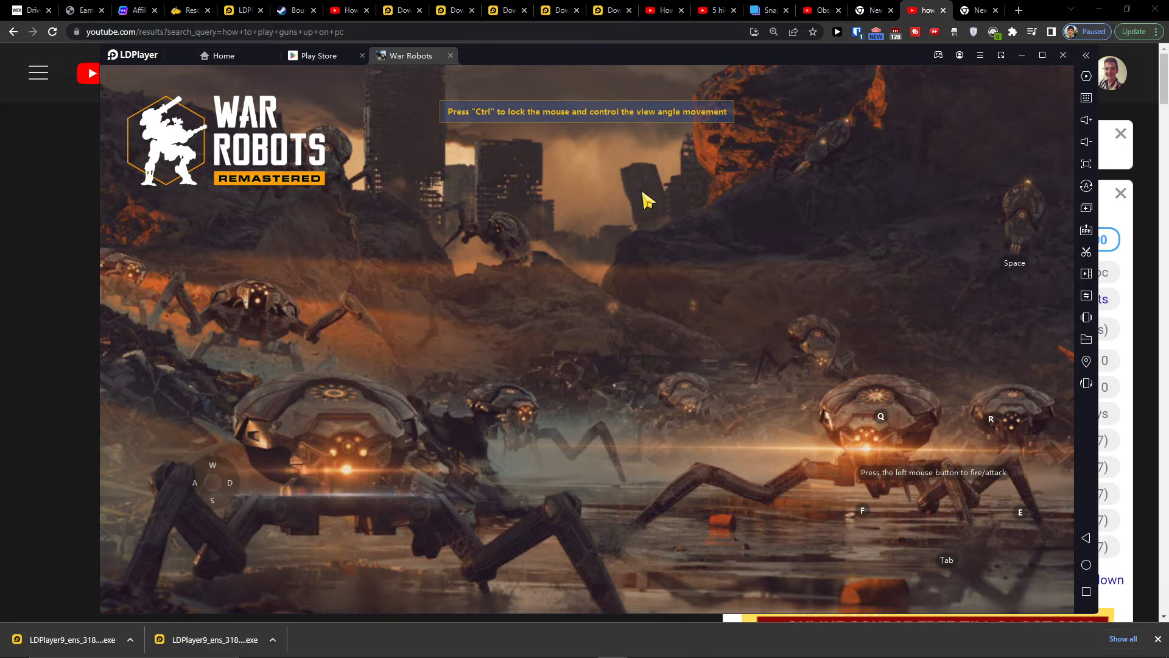
left_click(1042, 56)
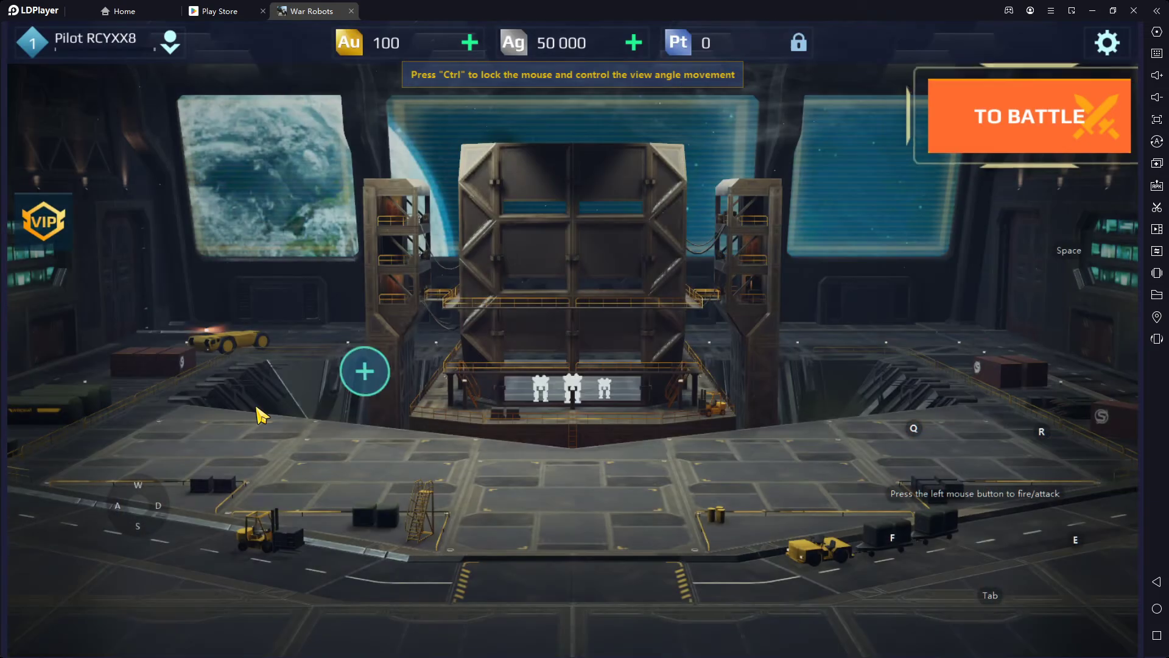
Start a battle from the hangar and walk the robot forward to complete the tutorial's moving exercise
left_click(1006, 130)
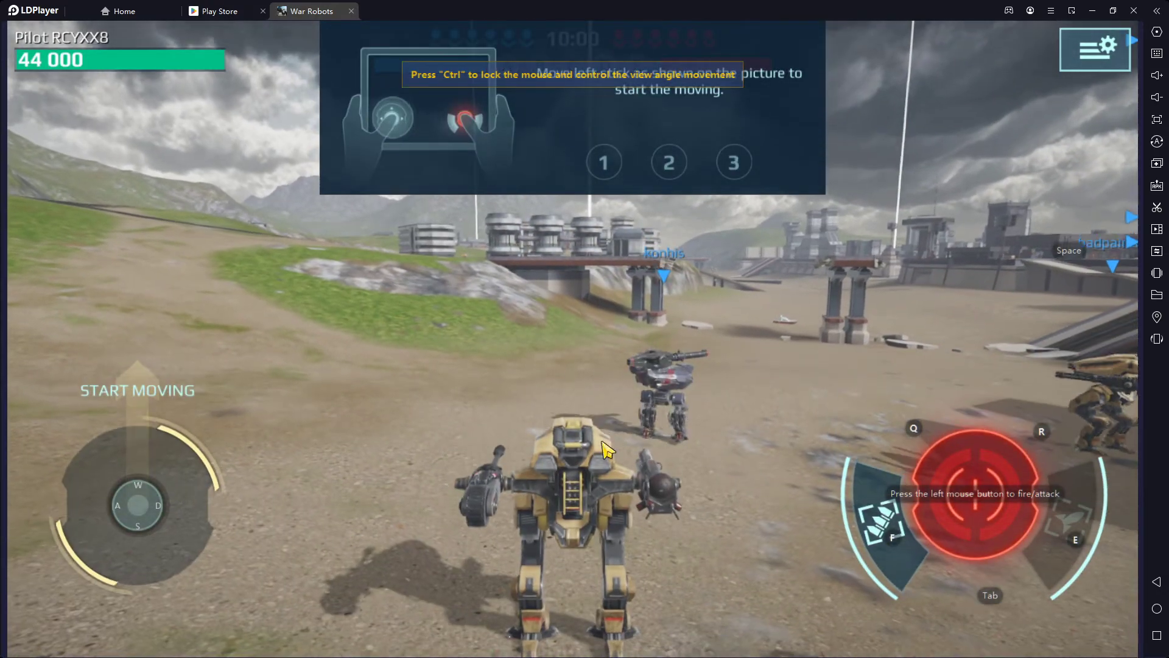
left_click_drag(590, 430, 591, 359)
key("w")
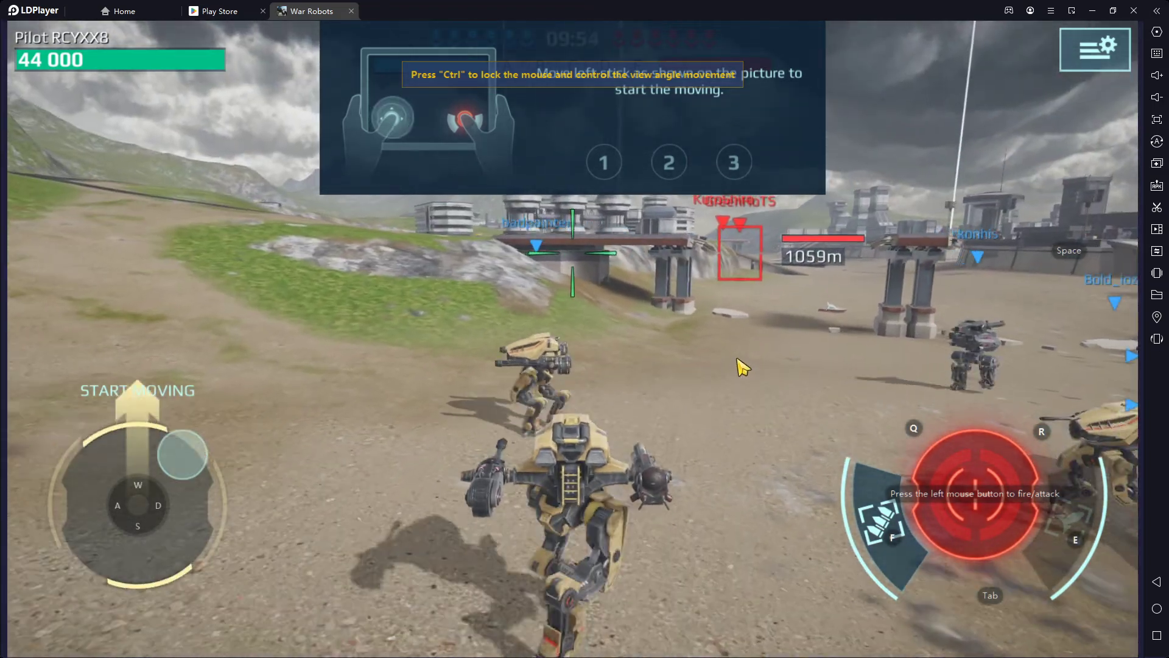
key("d")
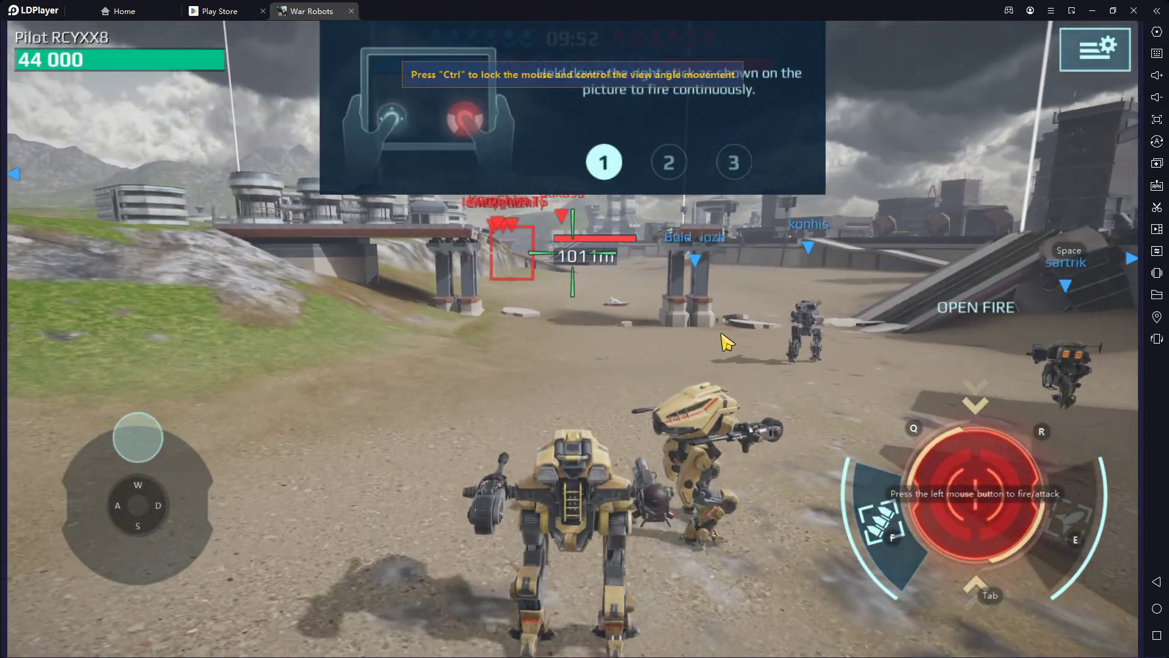
key("d")
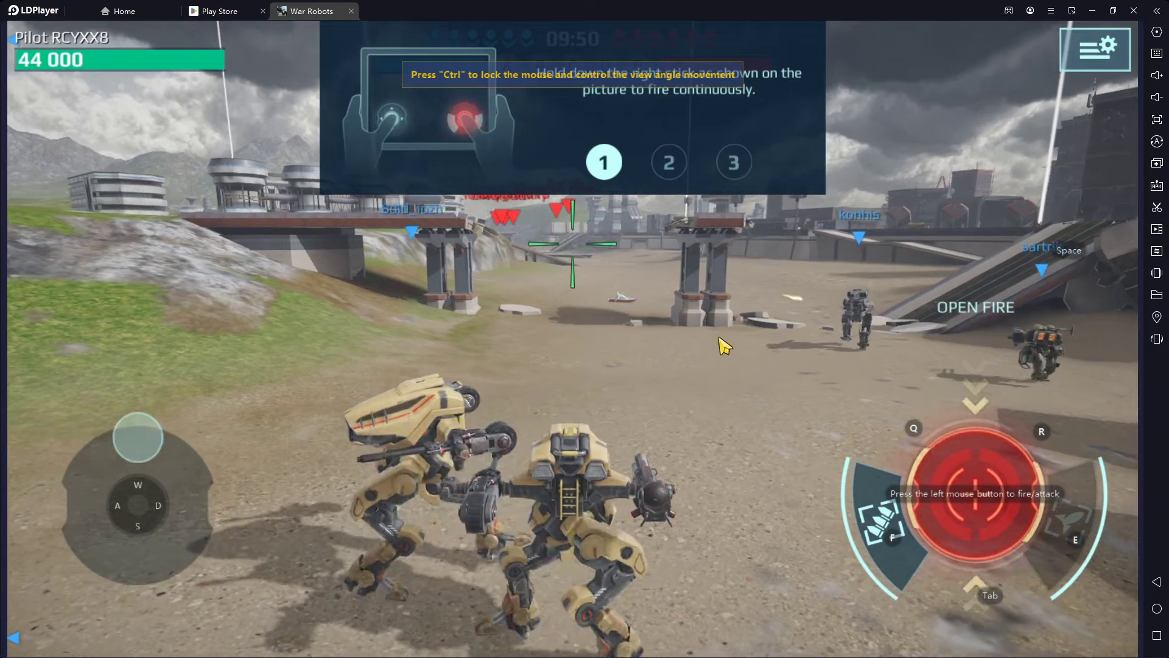
Open fire and turn the robot's tower to complete the two remaining tutorial exercises
left_click(720, 338)
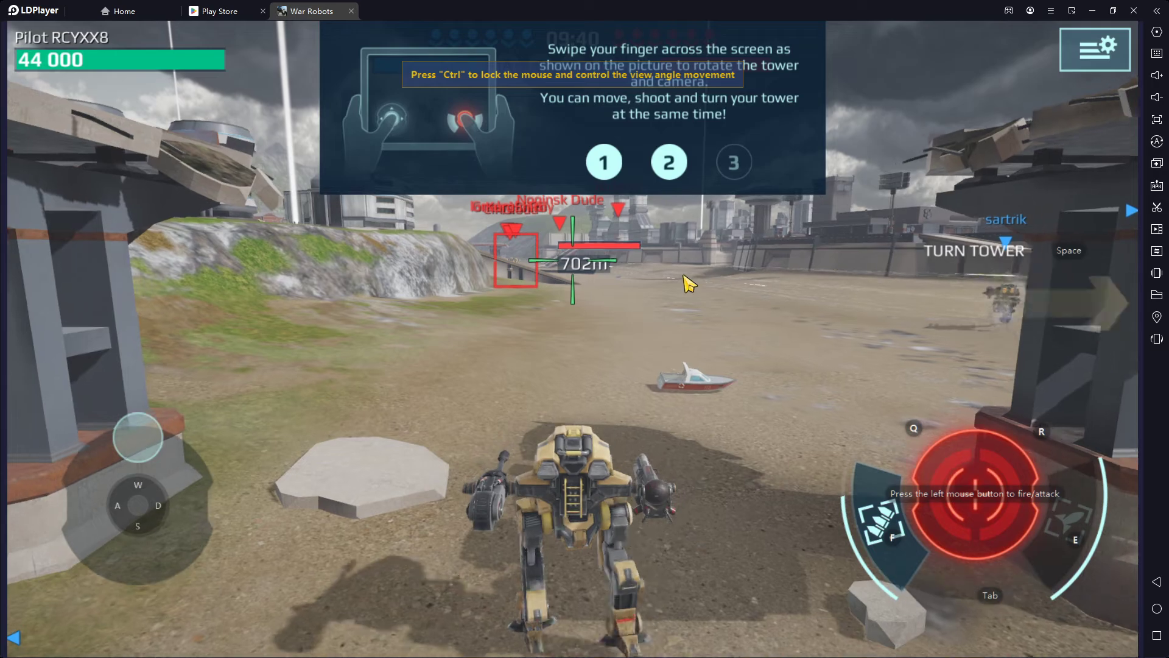
left_click_drag(692, 282, 702, 323)
key("d")
key("a")
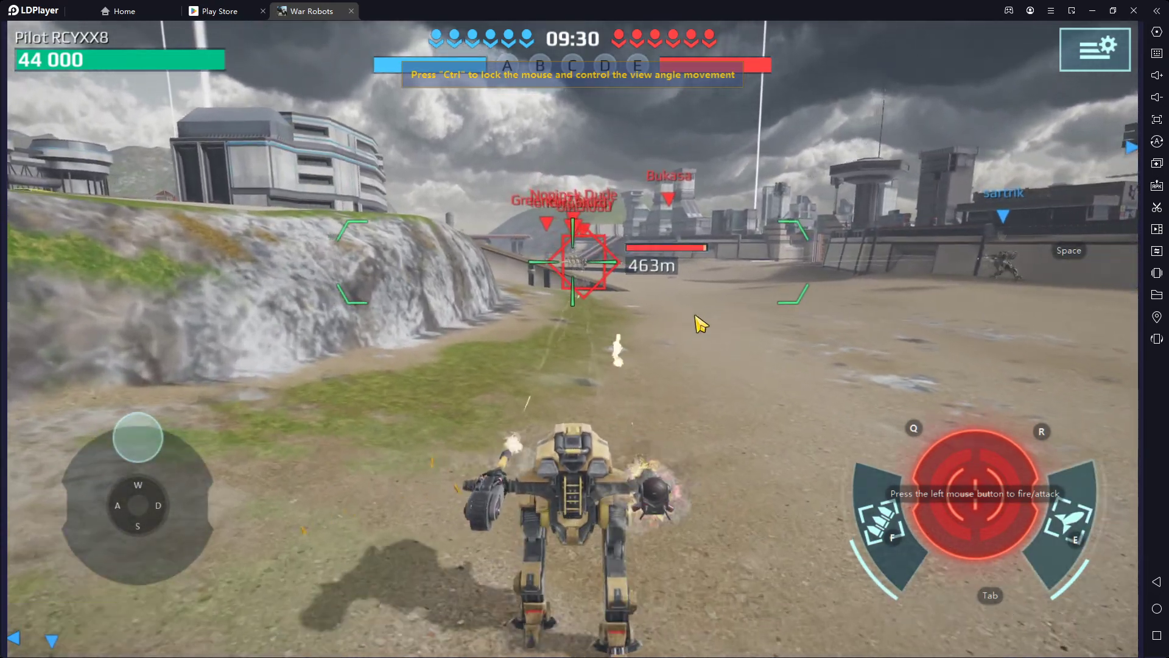
Advance the robot past the rocky bank toward the ramp while shooting at the enemy robots and rotating the view
left_click_drag(701, 323, 700, 326)
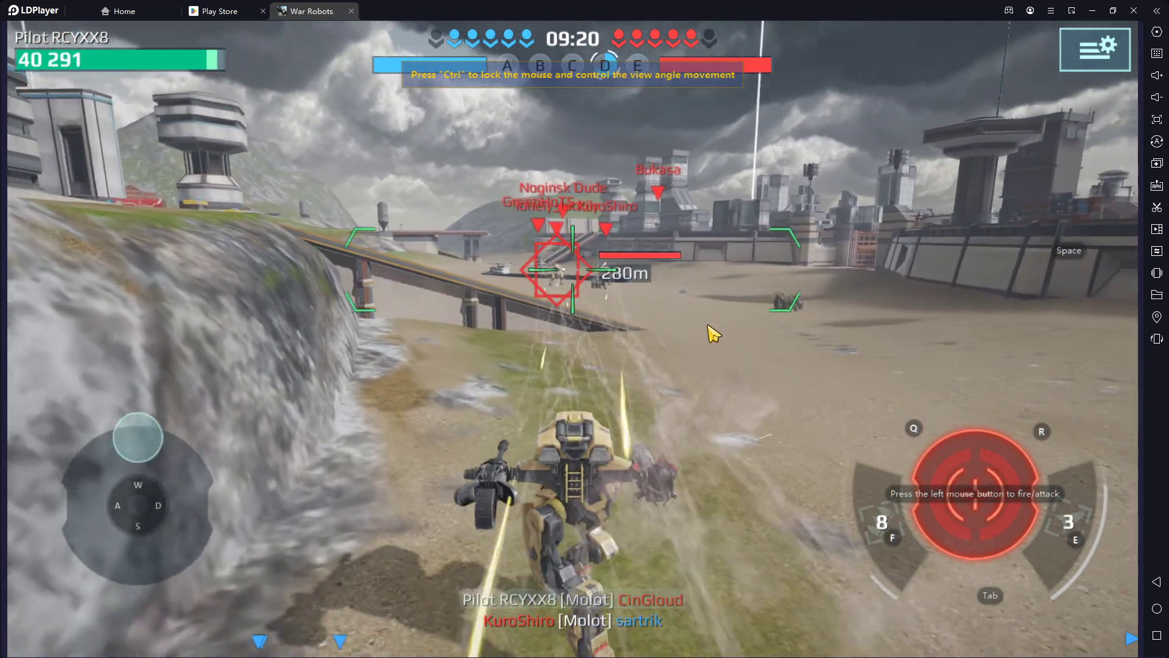
mouse_move(714, 333)
left_mouse_down()
mouse_move(750, 365)
mouse_move(802, 363)
mouse_move(801, 352)
mouse_move(772, 373)
mouse_move(733, 376)
mouse_move(719, 369)
mouse_move(846, 384)
left_mouse_up()
key("w")
key("a")
Attack the enemy robot in the open beyond the ramp with both weapons while turning the view and strafing
key("f")
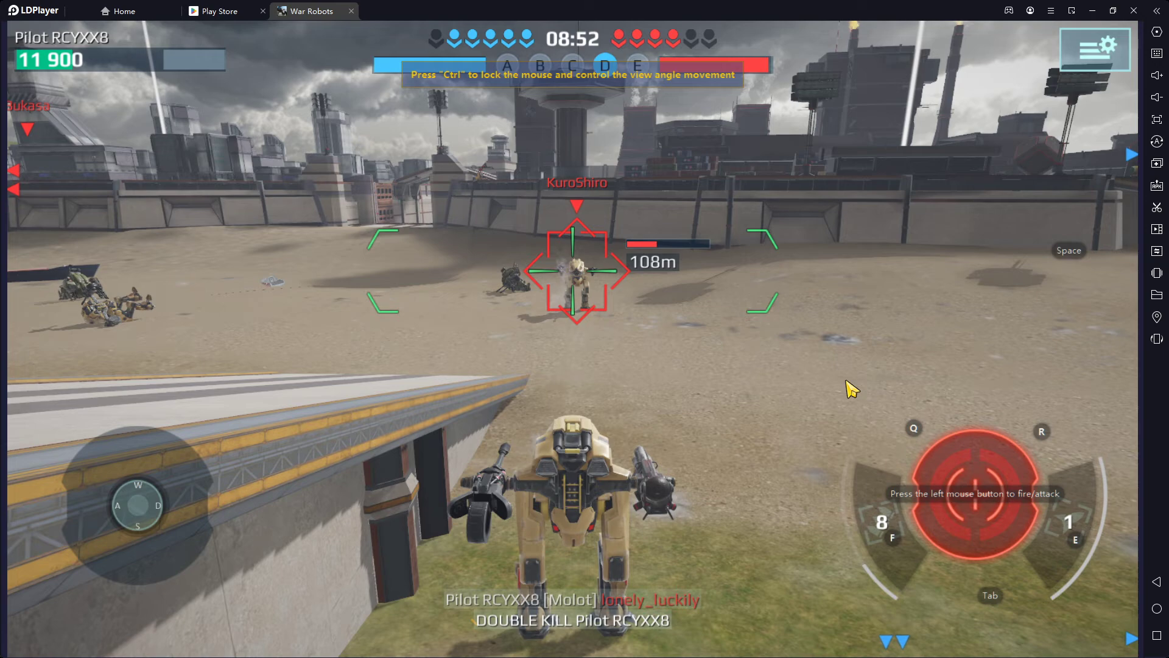
key("e")
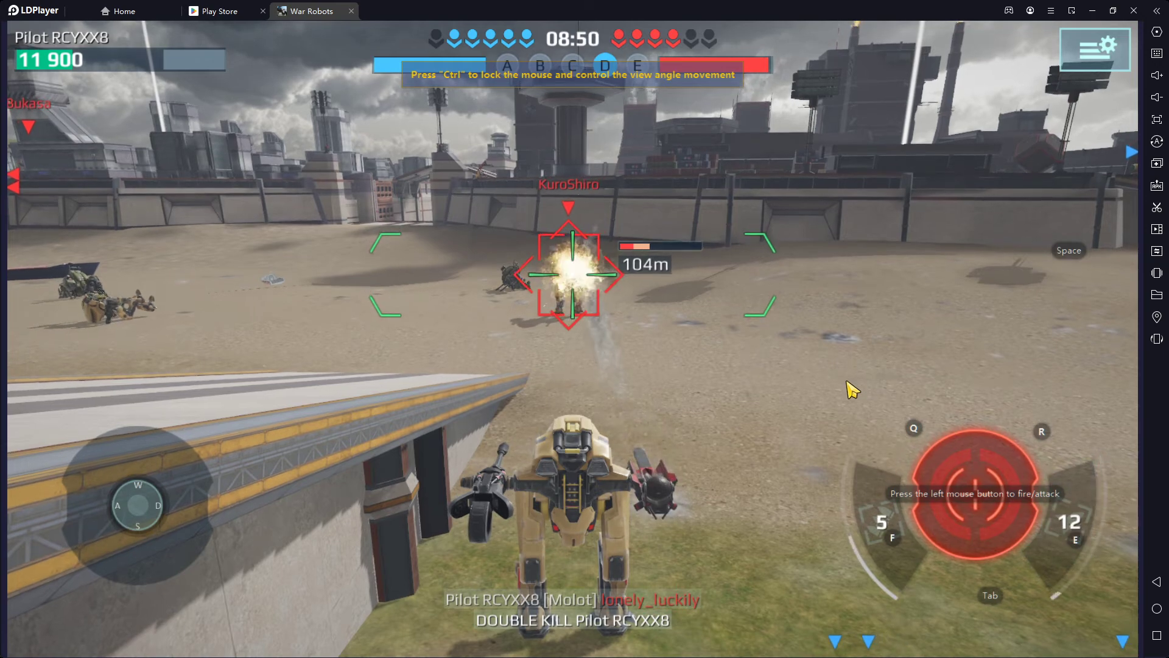
mouse_move(845, 382)
left_mouse_down()
mouse_move(759, 396)
mouse_move(777, 405)
left_mouse_up()
key("d")
key("a")
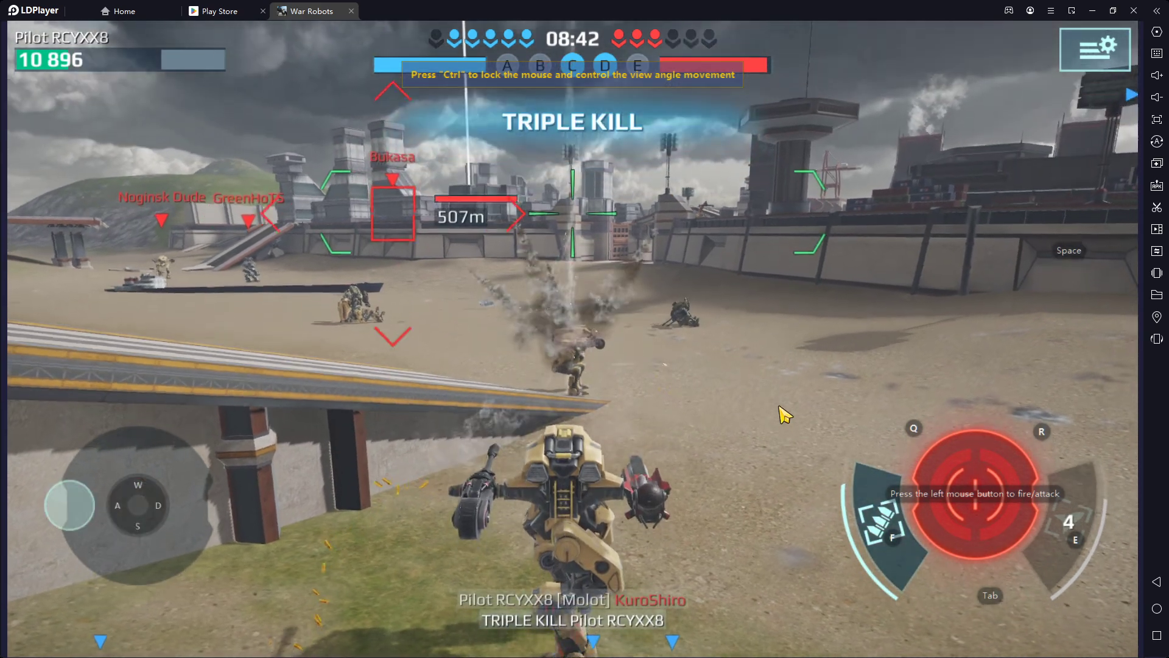